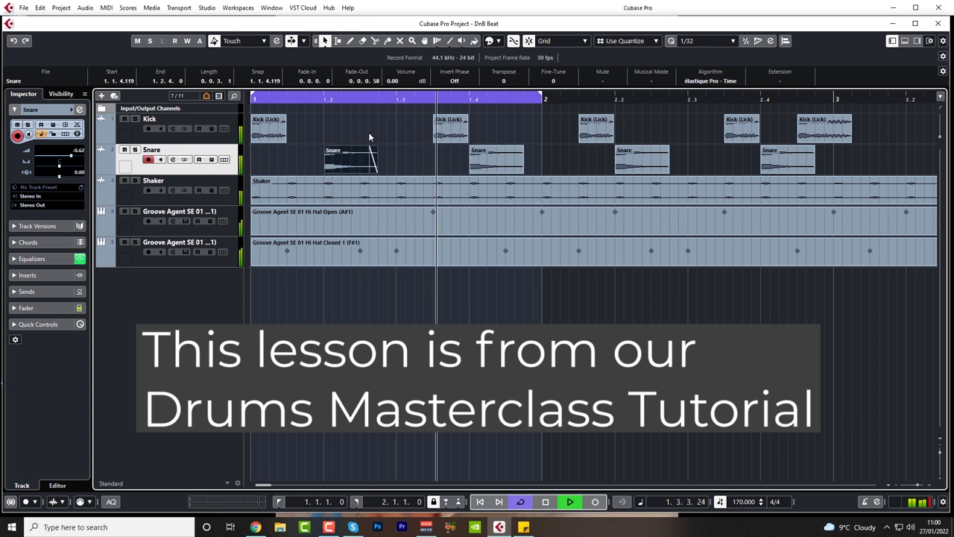
- Stop the beat and select the opening kick and the kick near bar 1.3
key(space)
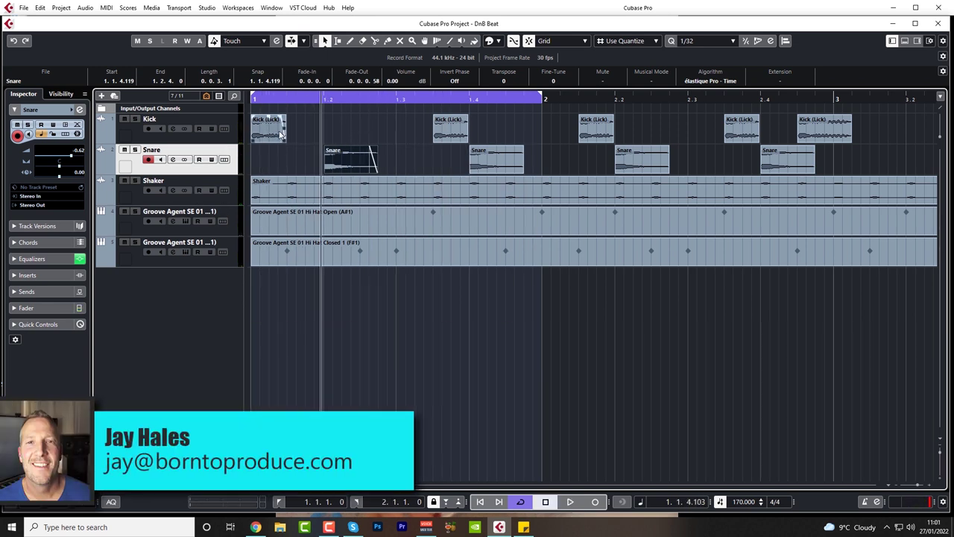
click(280, 132)
click(449, 135)
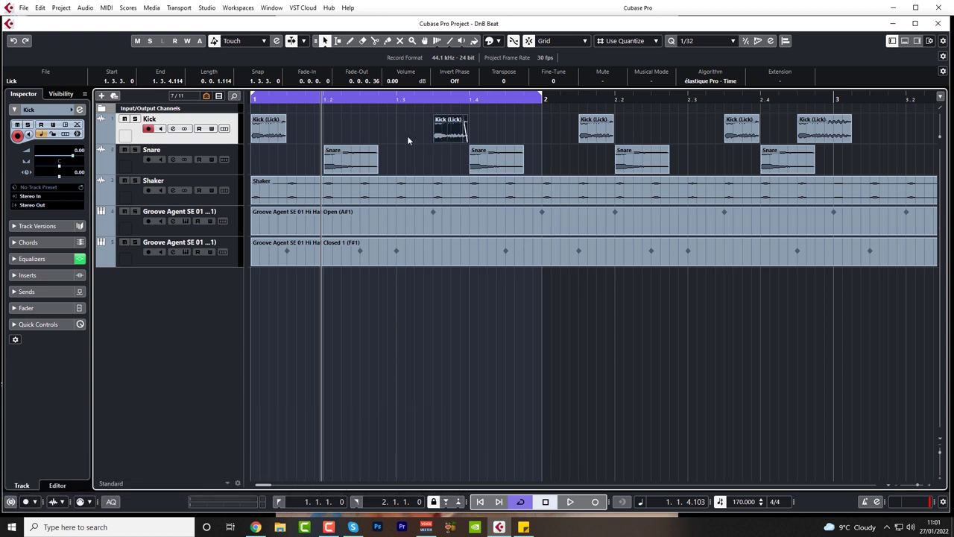
- Play the beat from bar 1 and zoom in horizontally on the opening bar
click(253, 100)
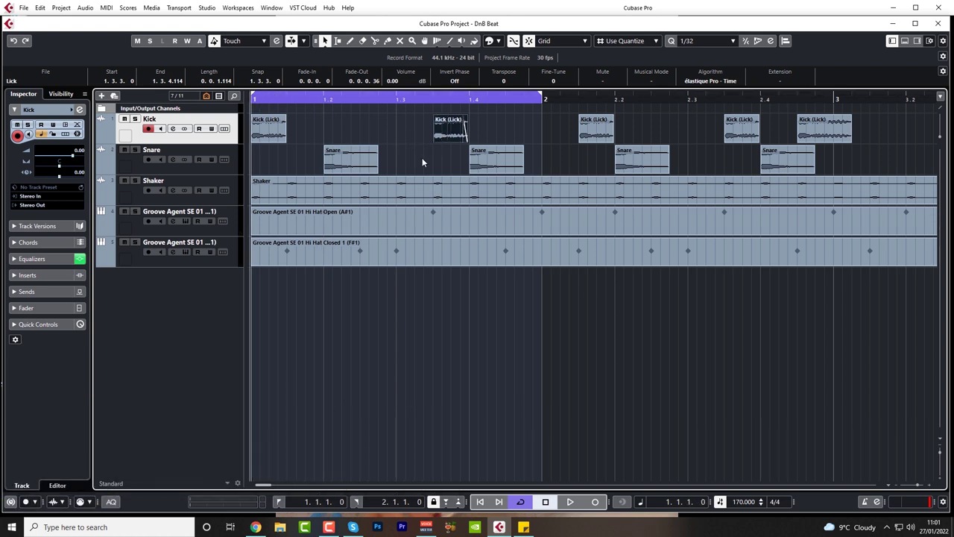
key(space)
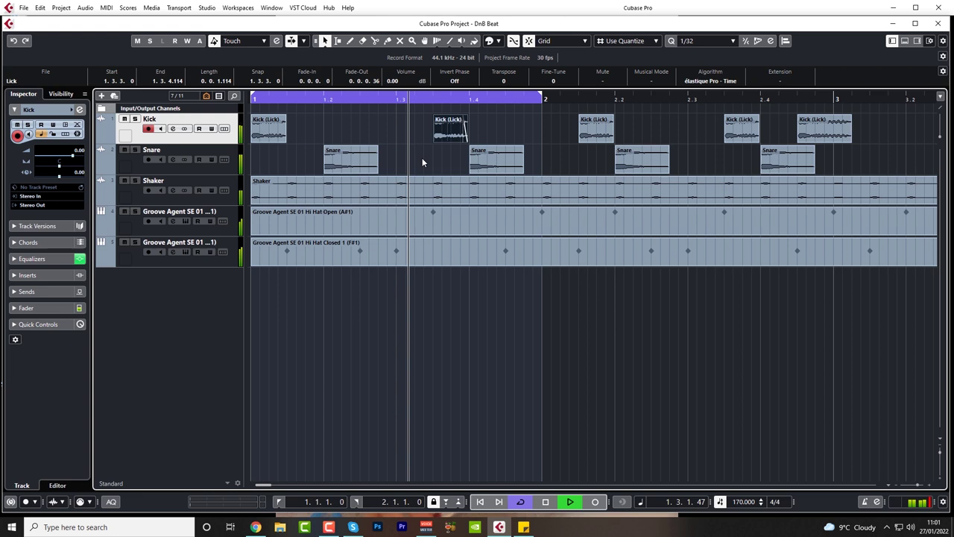
key(h)
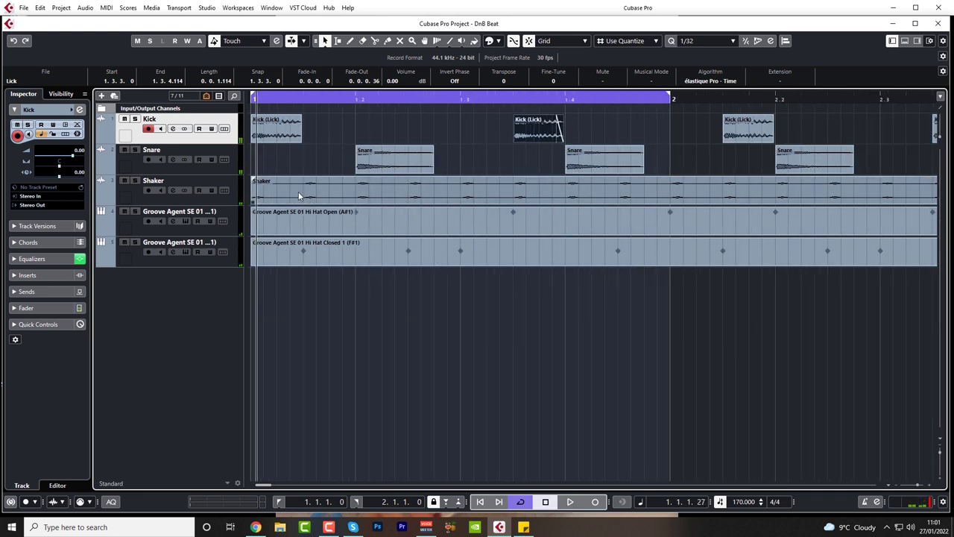
- Enlarge the track lanes with Shift+H, then select only the kick event at 1.3.3
key(shift+h)
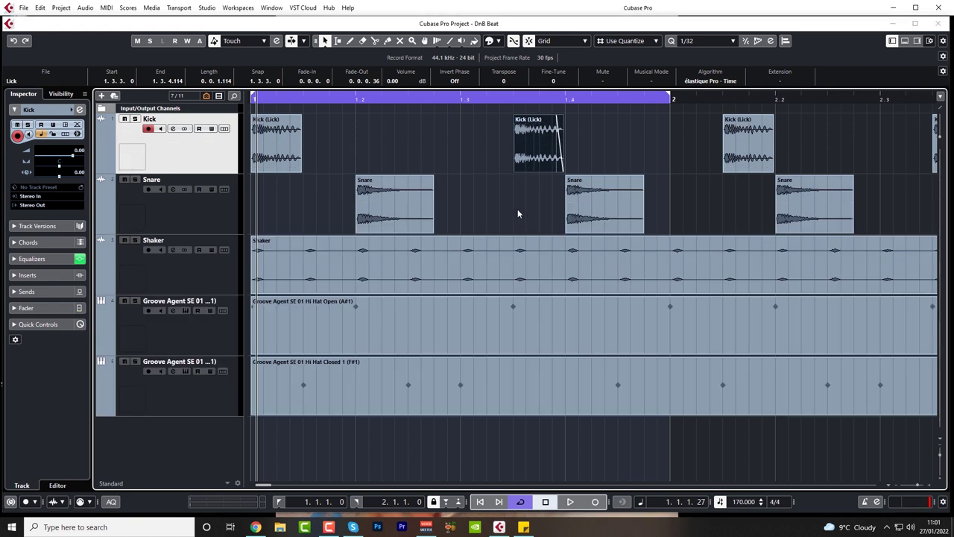
click(497, 197)
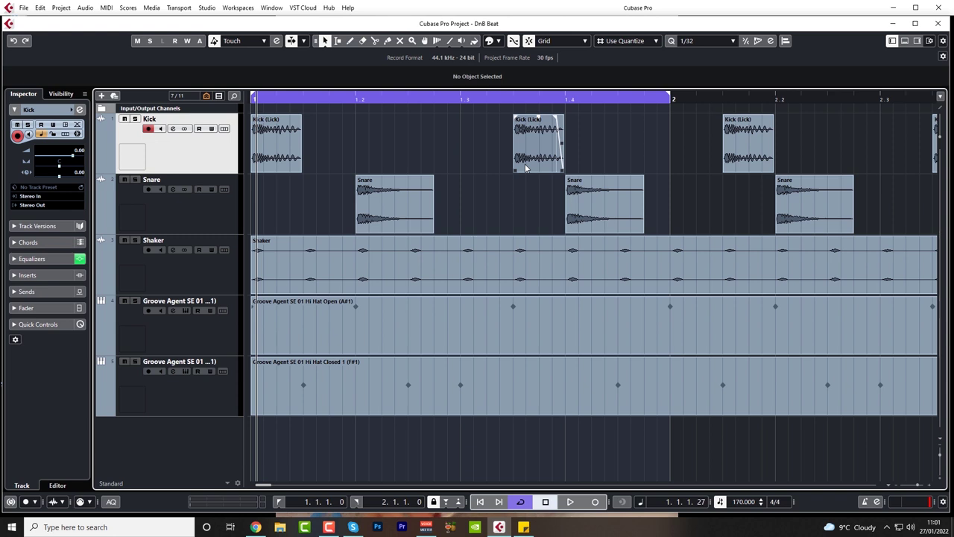
click(542, 152)
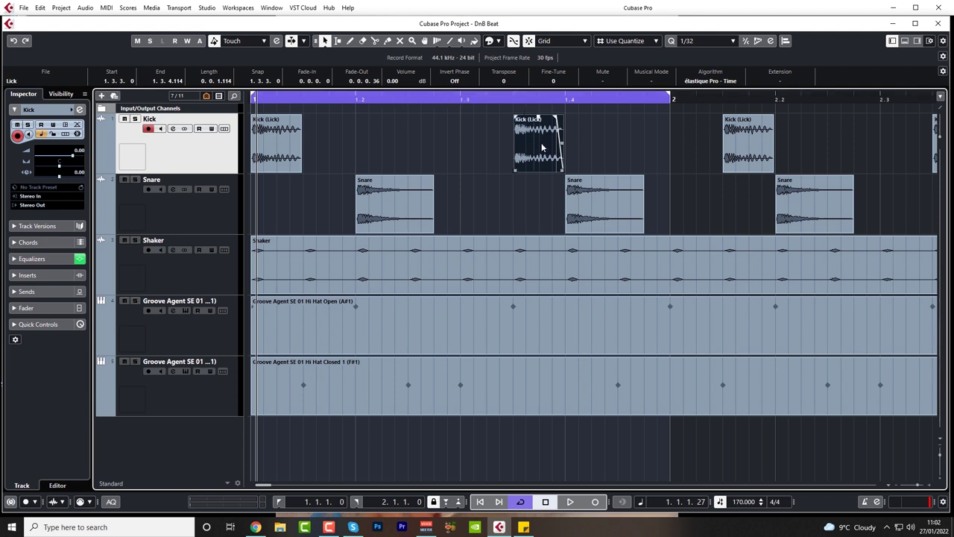
- Drag the second kick earlier in the bar and listen to the result
drag(542, 147, 432, 147)
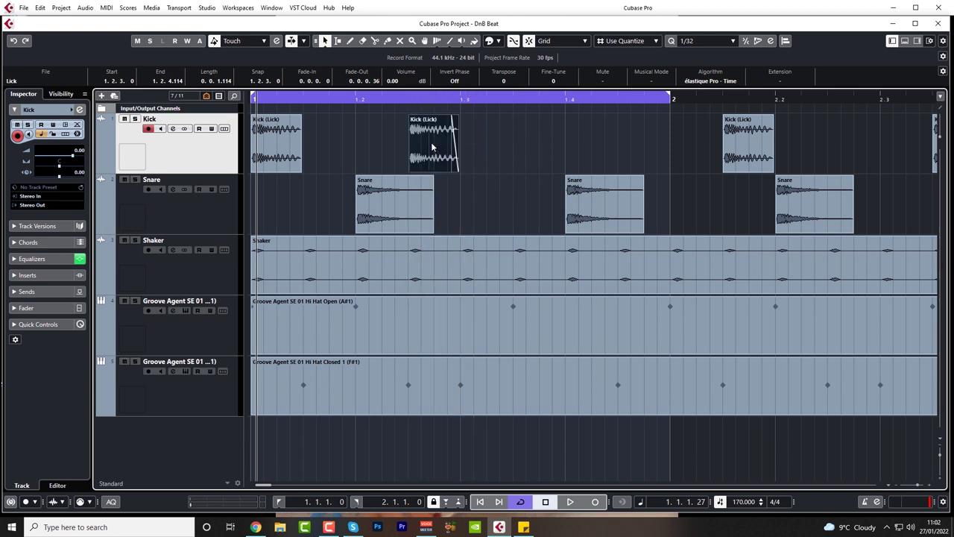
key(space)
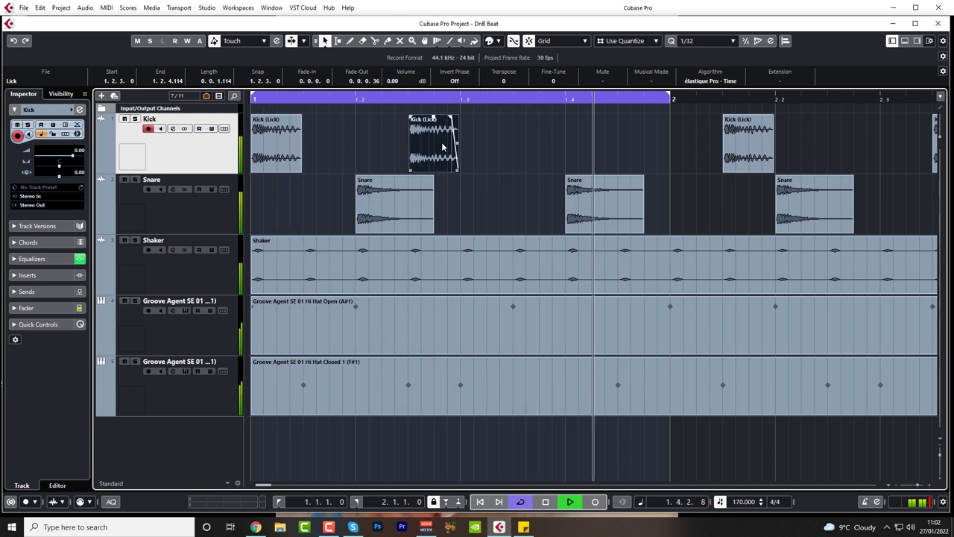
key(space)
- Compare the kick at 1.3.3 against 1.2.3 by ear, leaving it at 1.2.3
key(ctrl+Right)
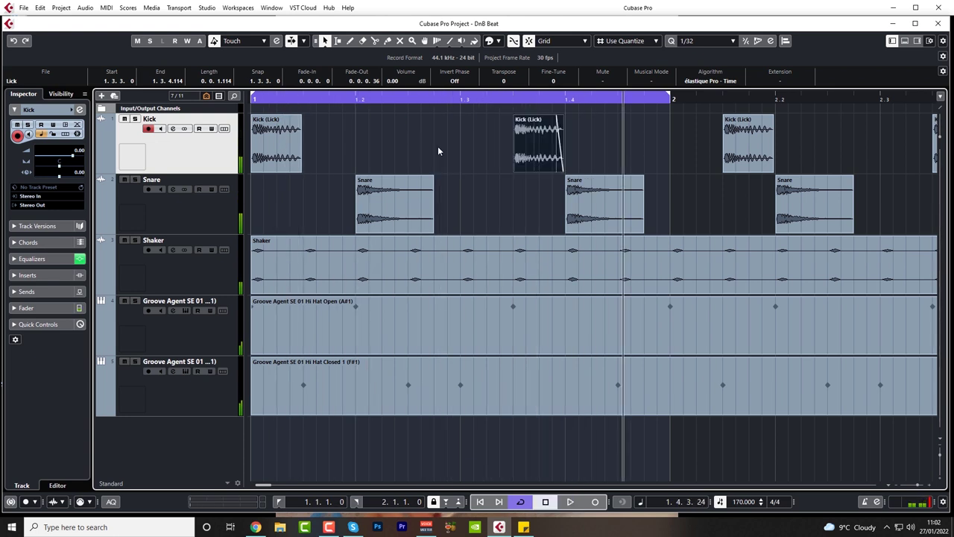
key(space)
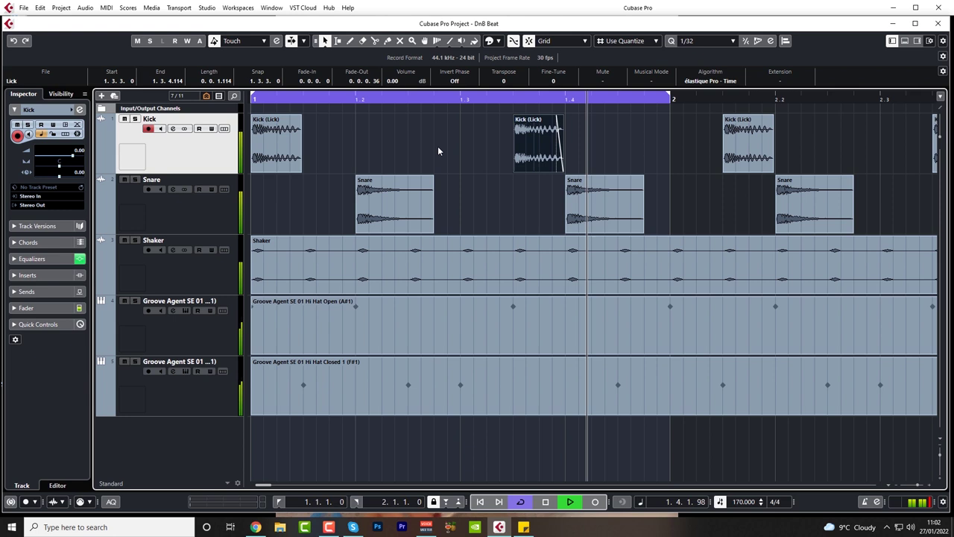
key(space)
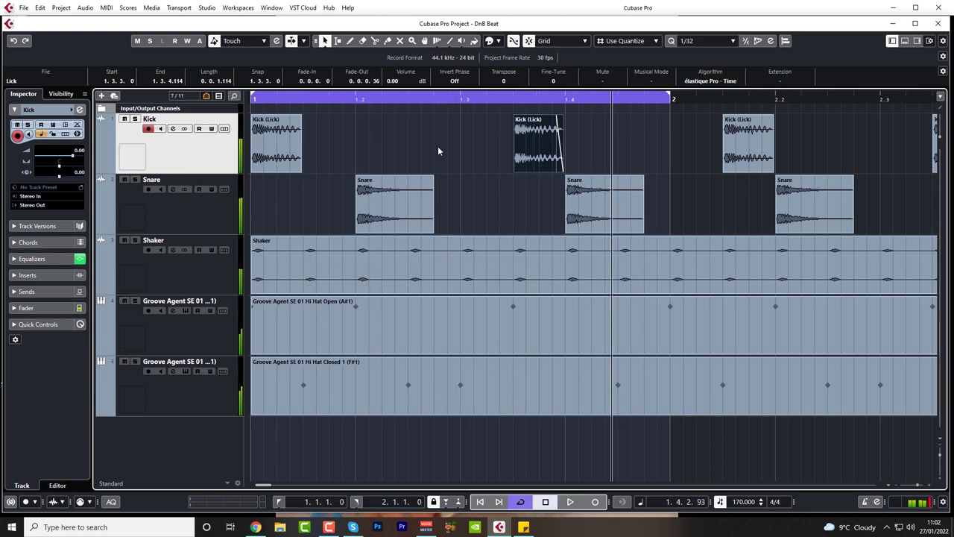
key(ctrl+Left)
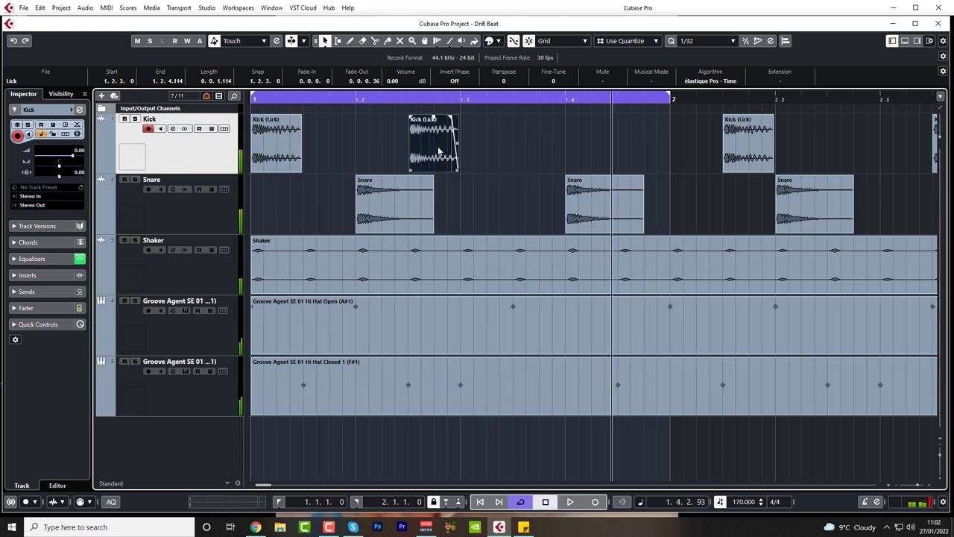
click(565, 220)
key(space)
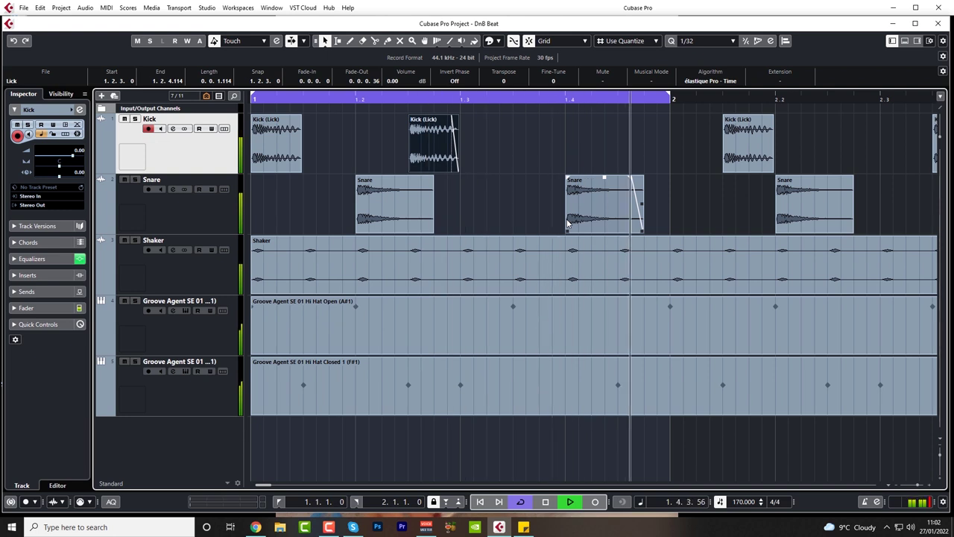
key(space)
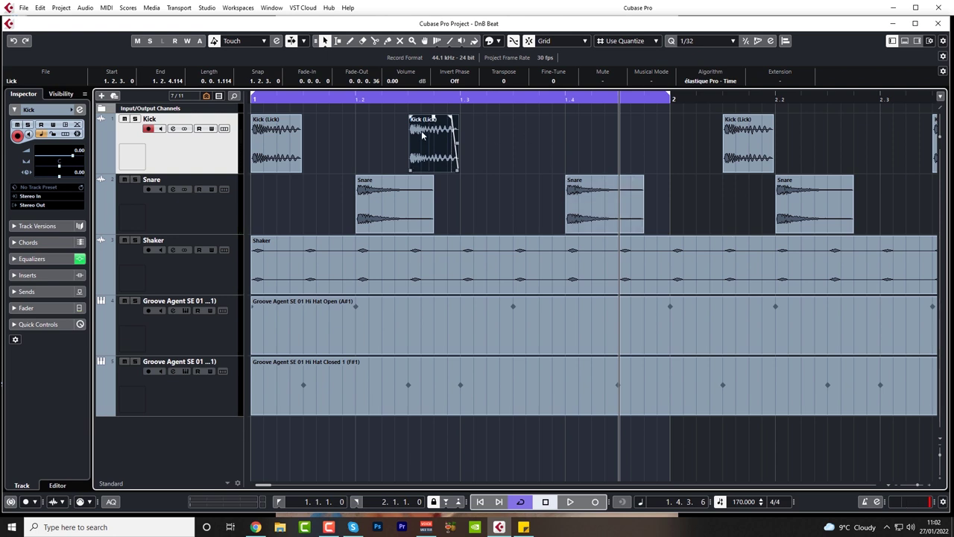
- Audition the kick a sixteenth later at 1.2.4, then nudge it to 1.3.3
drag(424, 143, 450, 145)
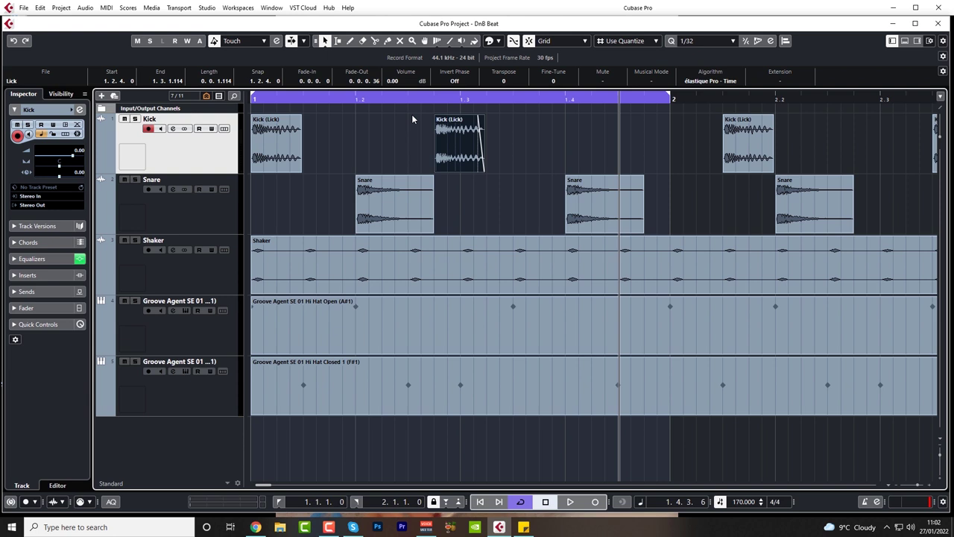
key(Home)
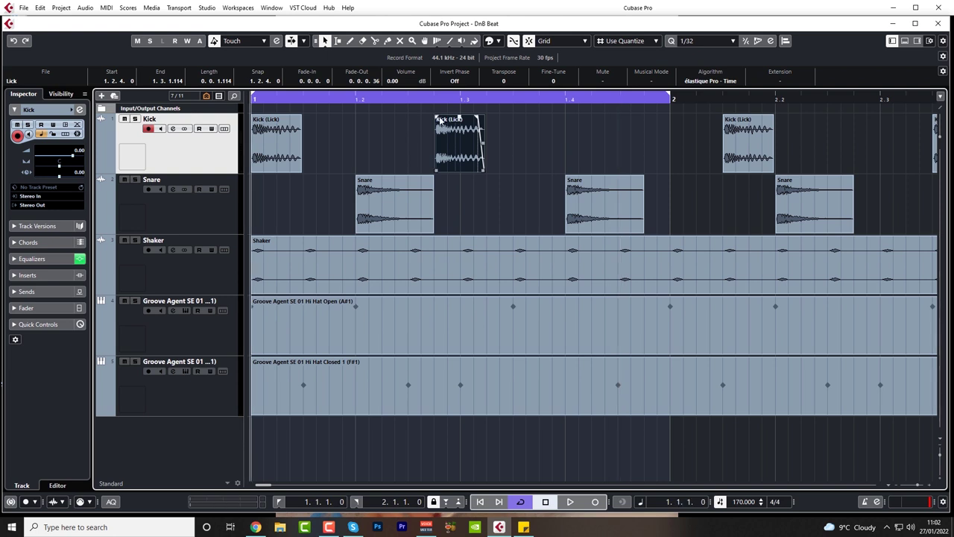
key(space)
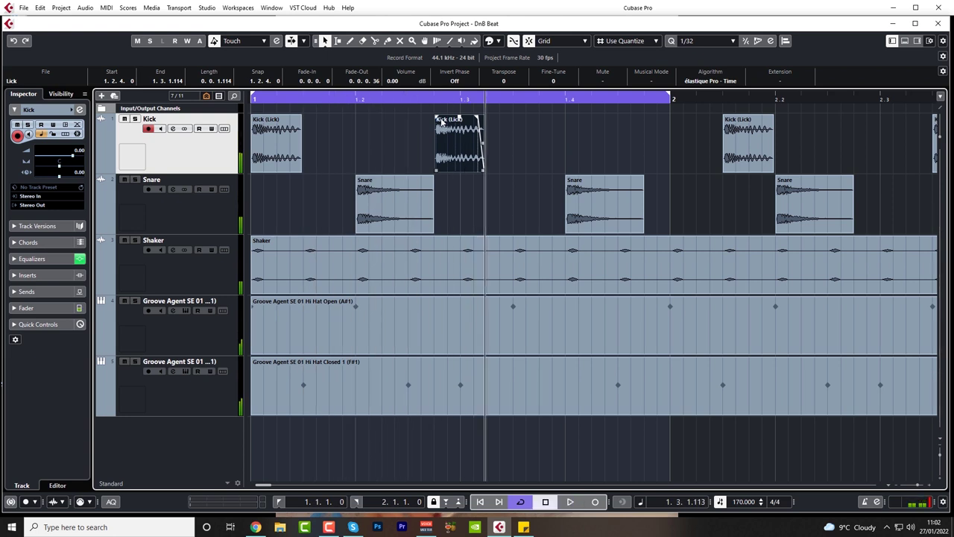
key(space)
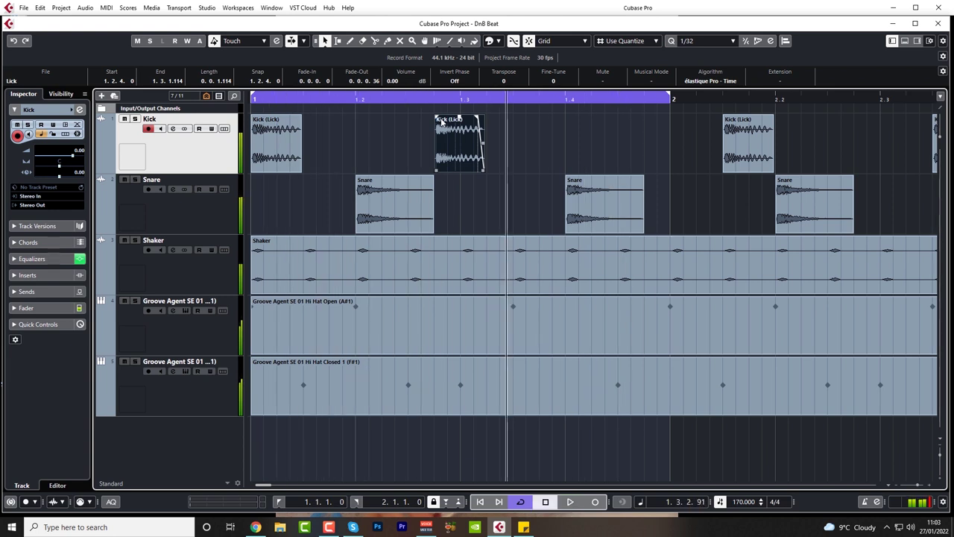
key(ctrl+Left)
key(ctrl+Right)
key(ctrl+Right)
key(ctrl+Right)
key(ctrl+Right)
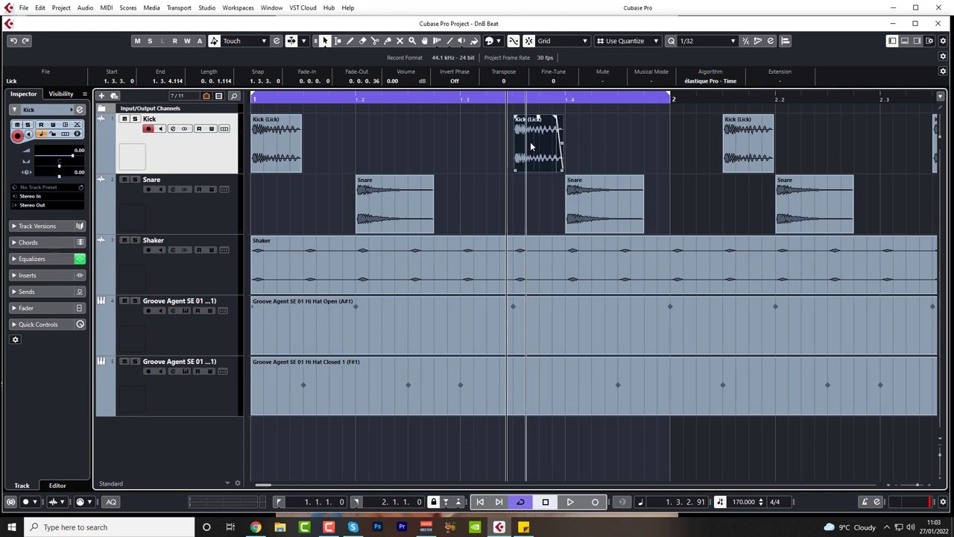
- Copy the kick one beat later to 1.4.3 and listen to the beat
drag(533, 147, 632, 144)
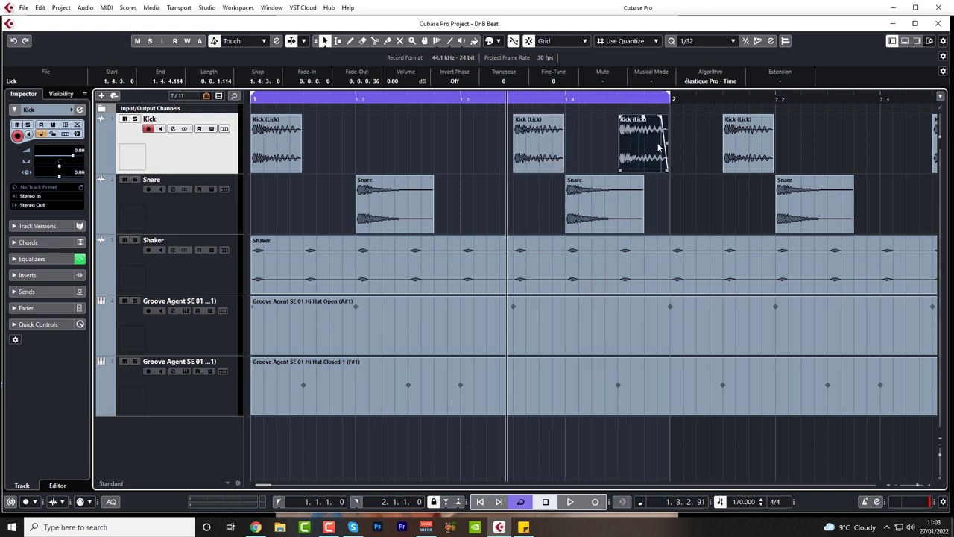
key(Home)
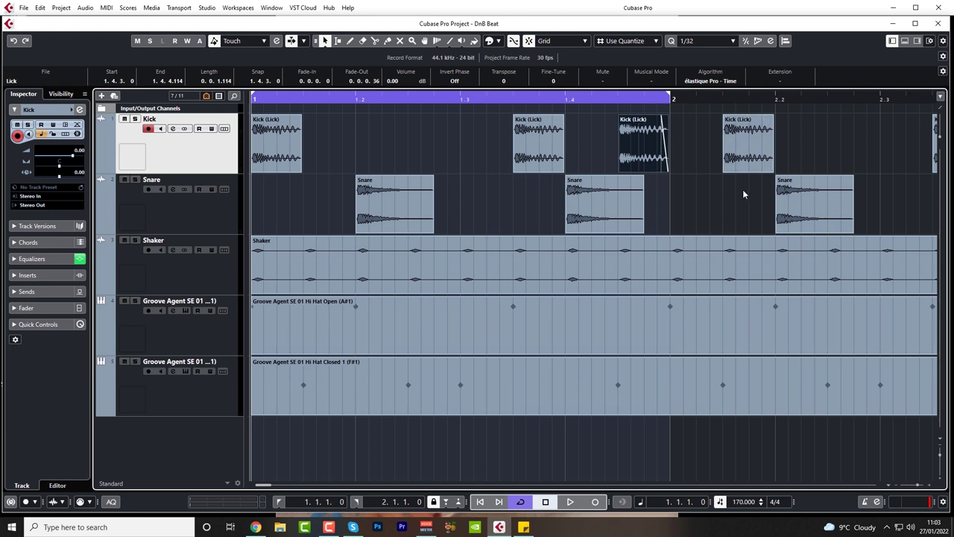
key(space)
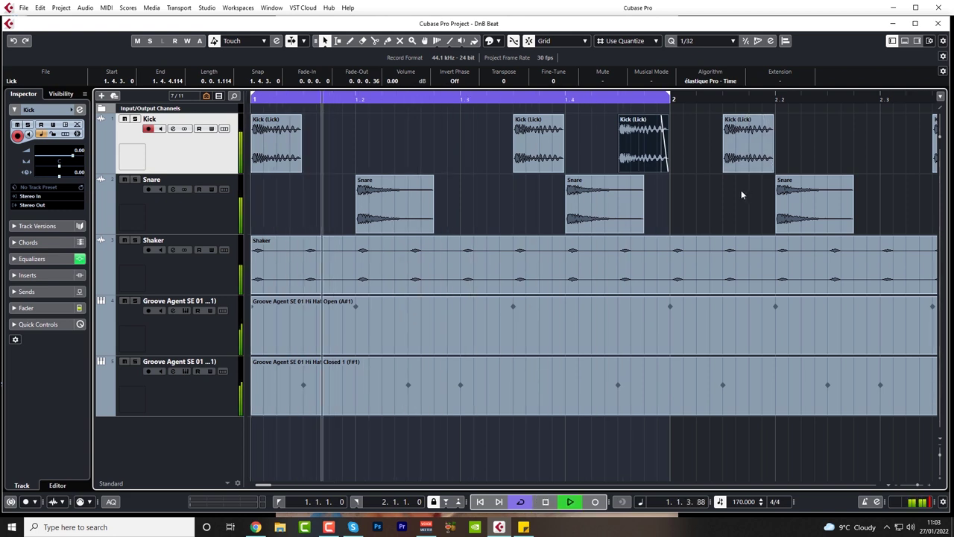
key(space)
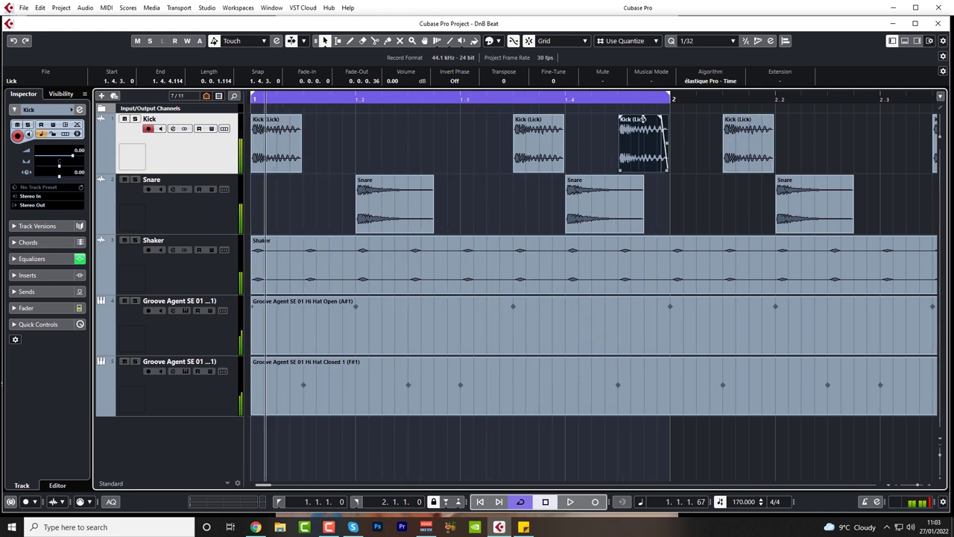
- Lower the copied kick's volume to -3.52 dB and listen to it from the start
drag(642, 120, 643, 136)
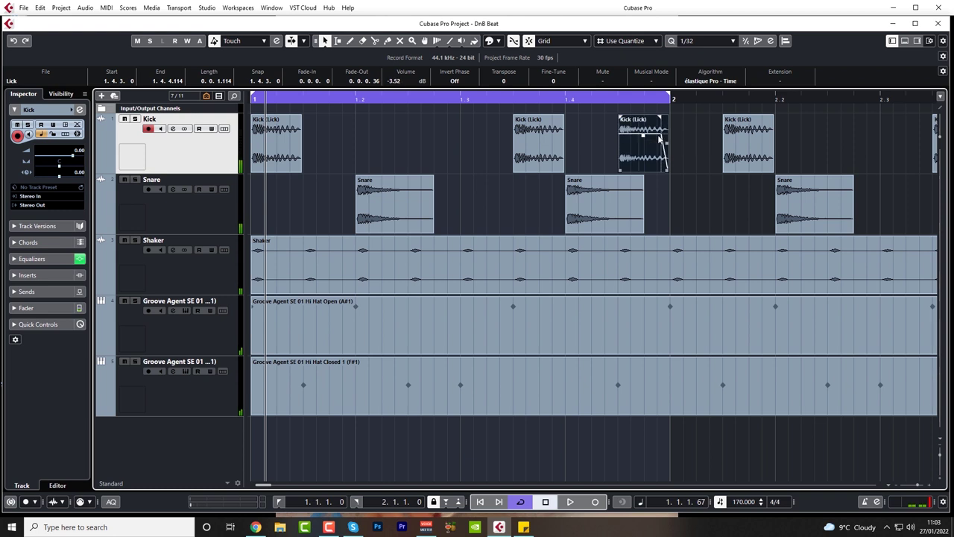
key(period)
key(space)
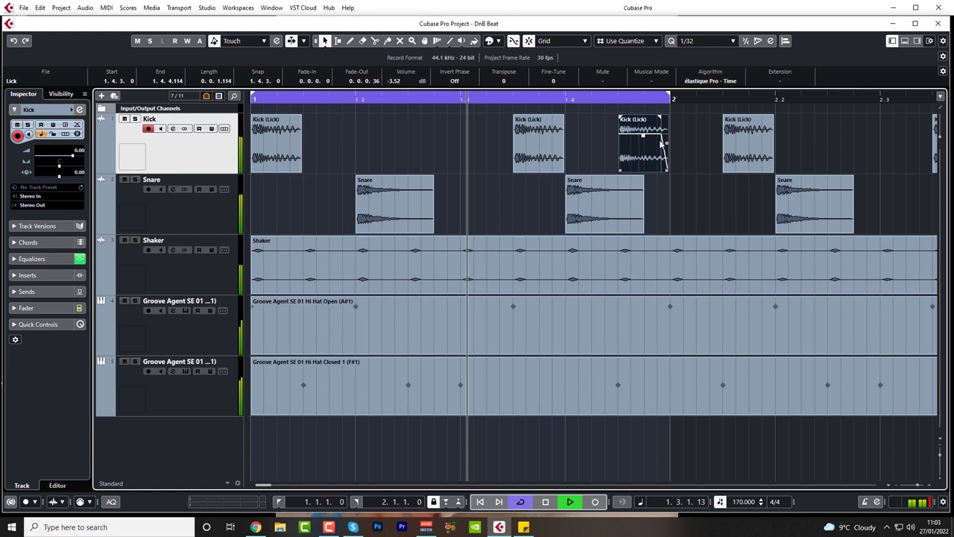
key(space)
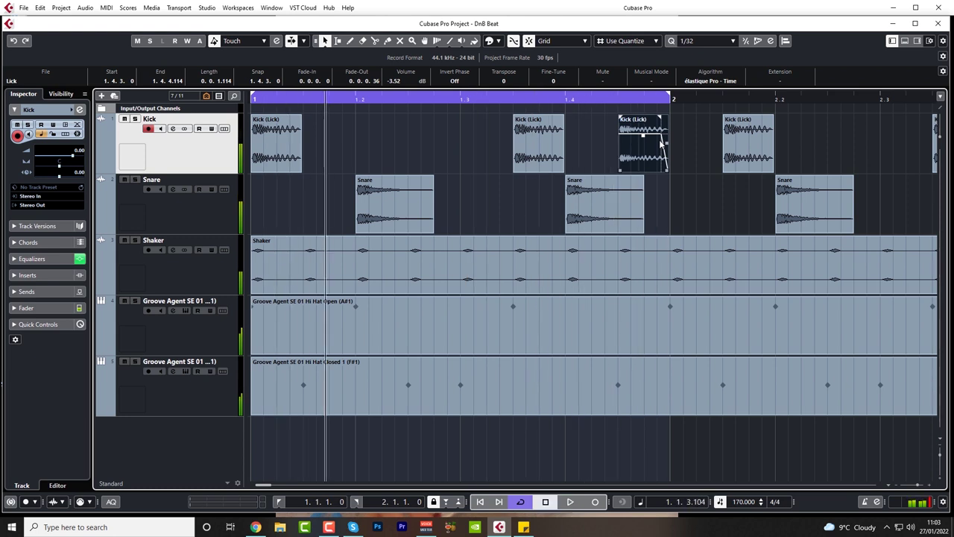
- Move the ghost kick to 1.1.3 right after the opening kick and audition it
mouse_move(659, 129)
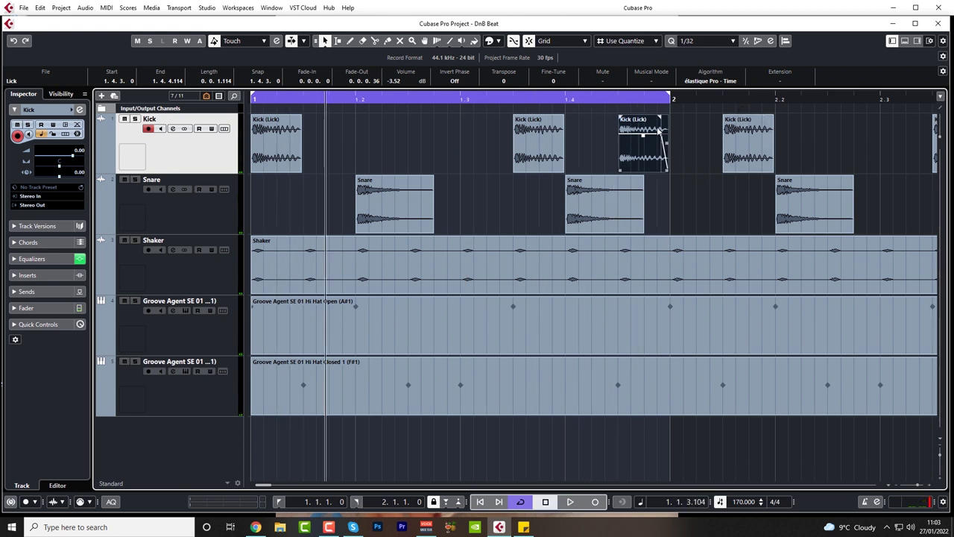
drag(645, 146, 332, 142)
key(space)
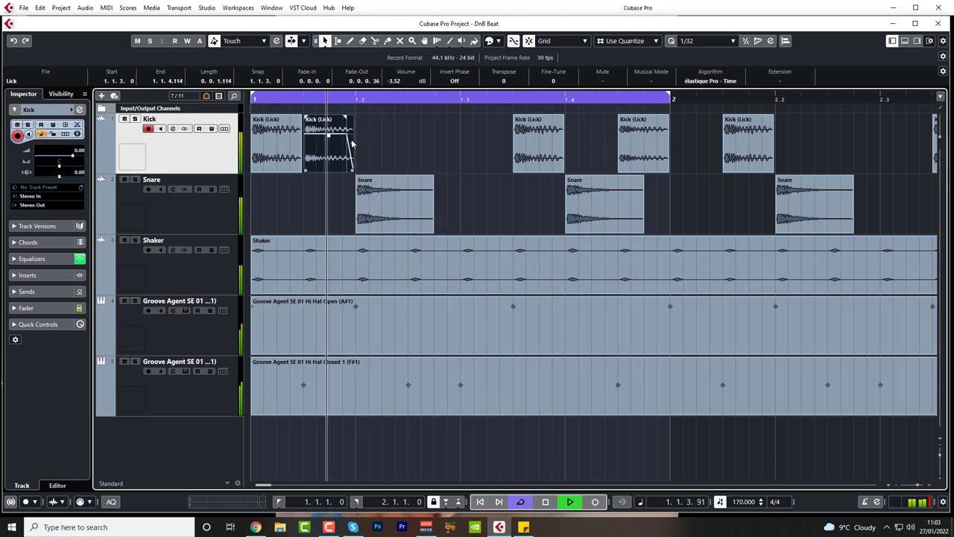
key(space)
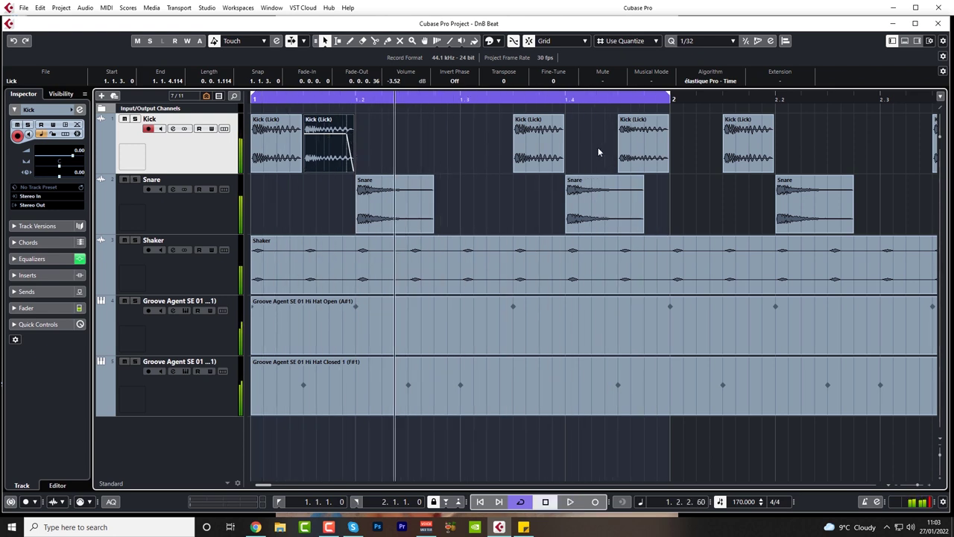
- Nudge the kick at bar 1.4 one beat later to 2.1.3 and replay from the start
click(641, 141)
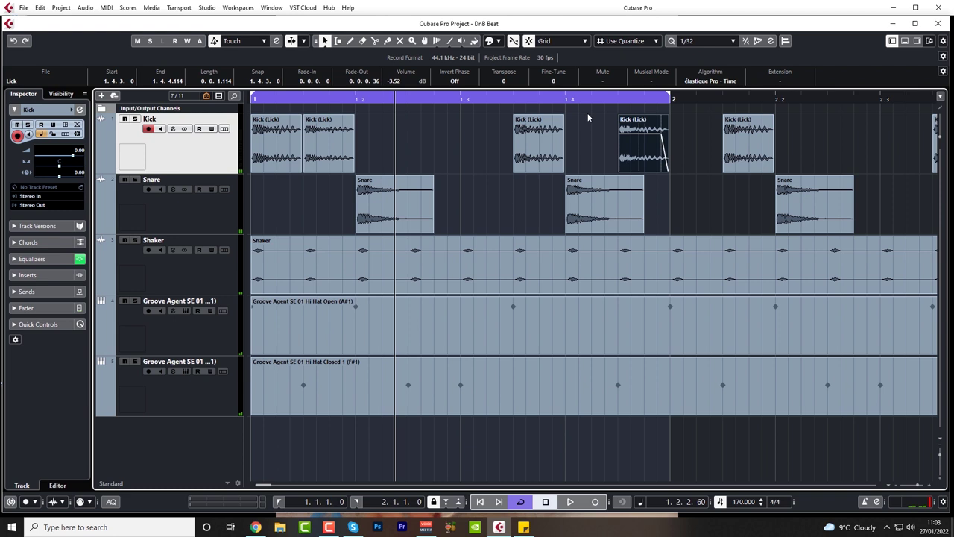
key(ctrl+Right)
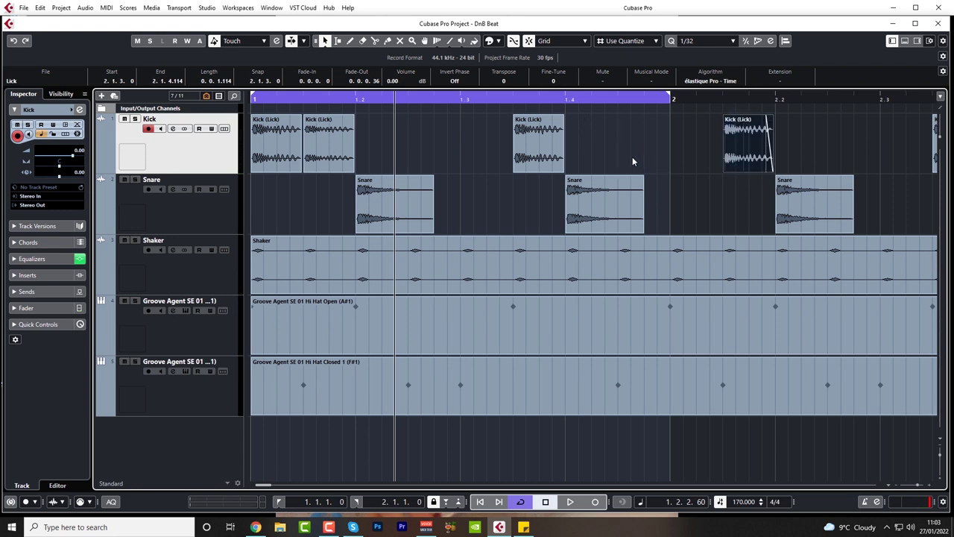
key(Home)
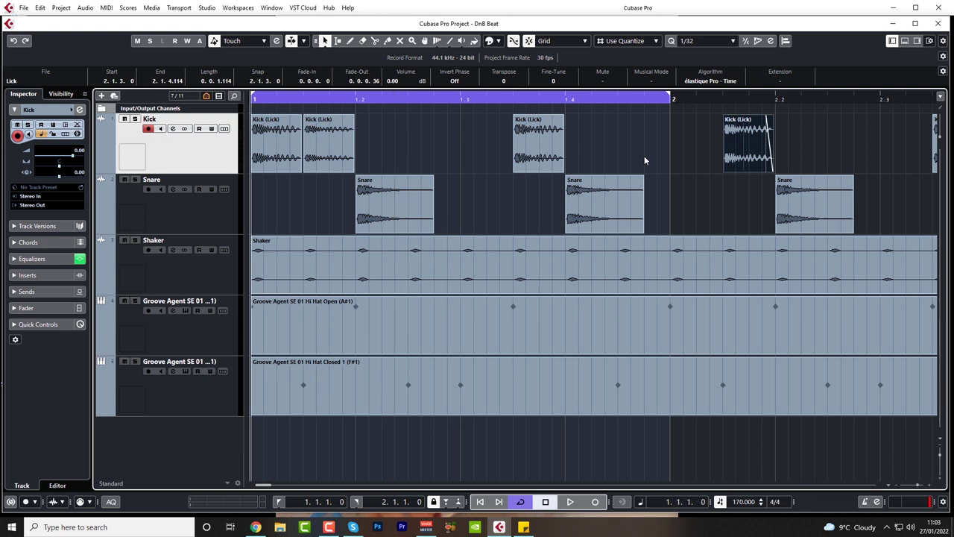
key(space)
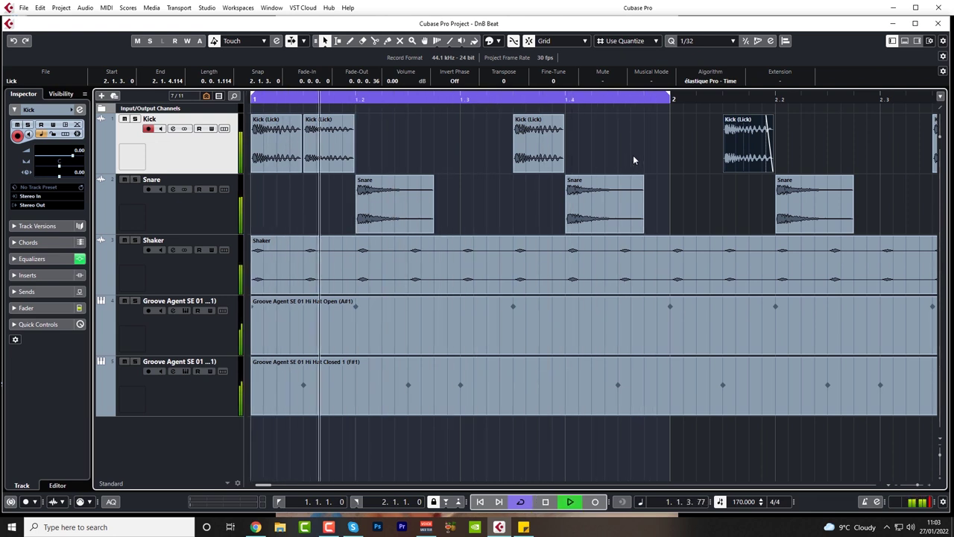
key(space)
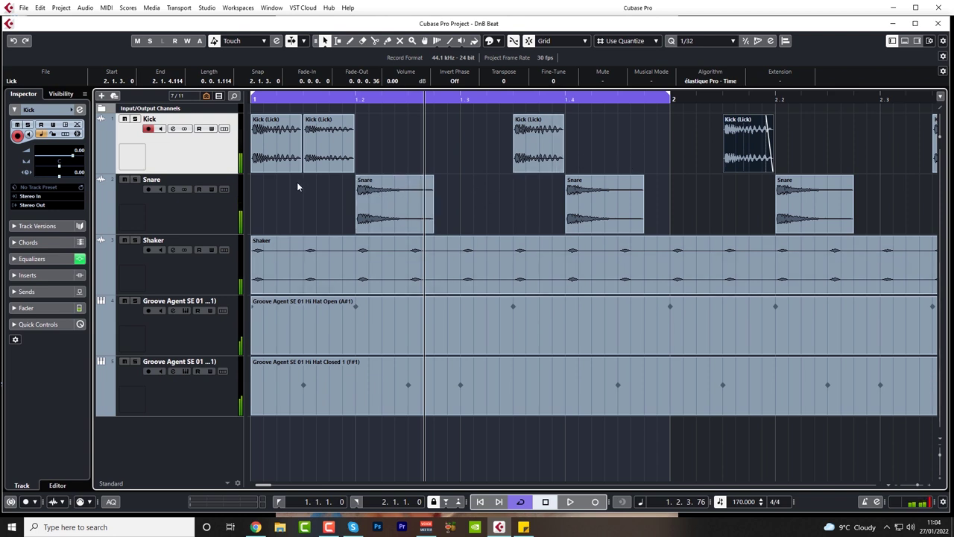
- Undo the recent kick edits and remove the kick near bar 1.4
key(ctrl+z)
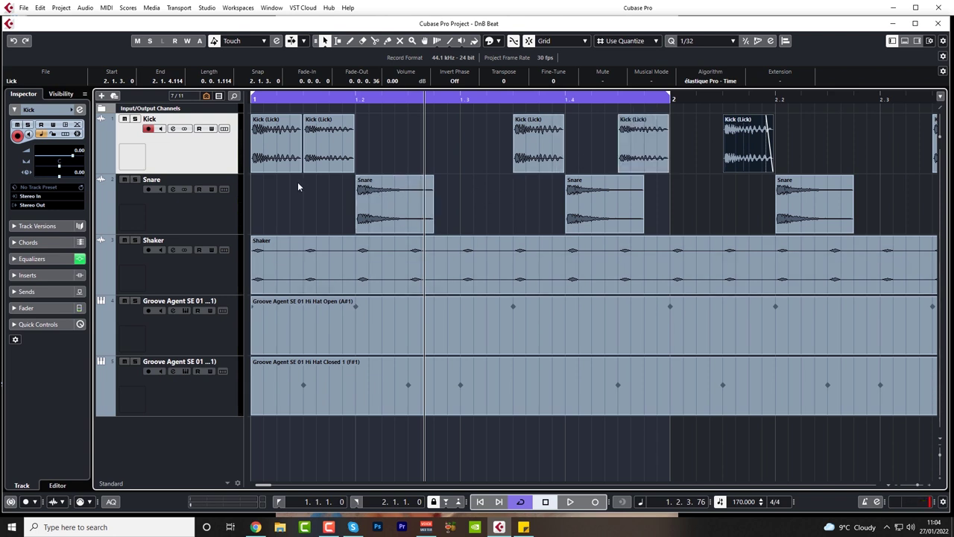
key(ctrl+z)
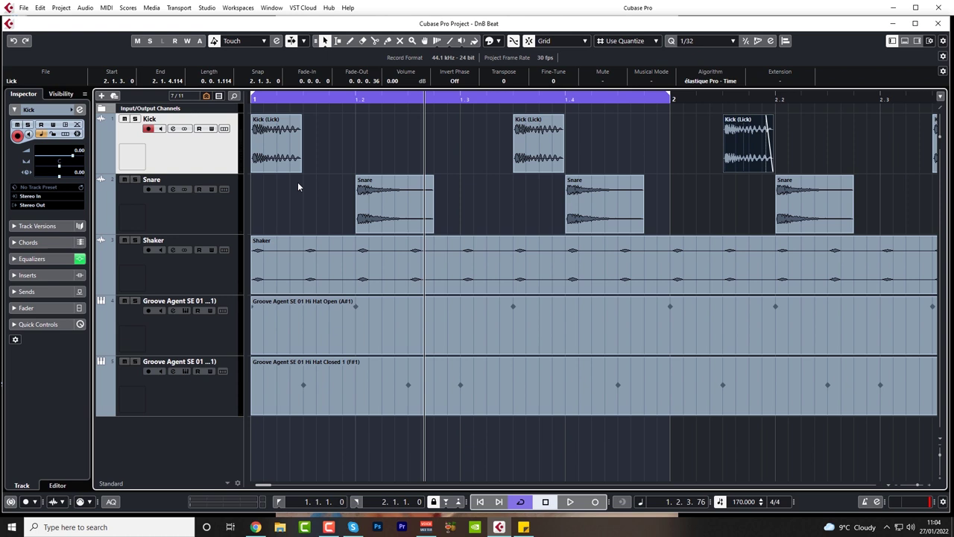
drag(479, 147, 533, 171)
key(ctrl+z)
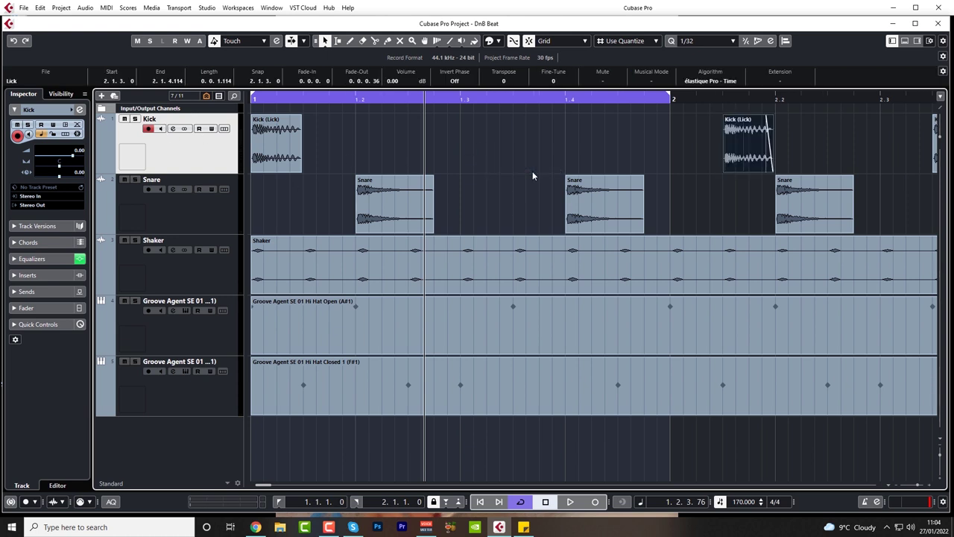
- Play the beat from the start, then zoom out to show bars 1 to 4
key(Home)
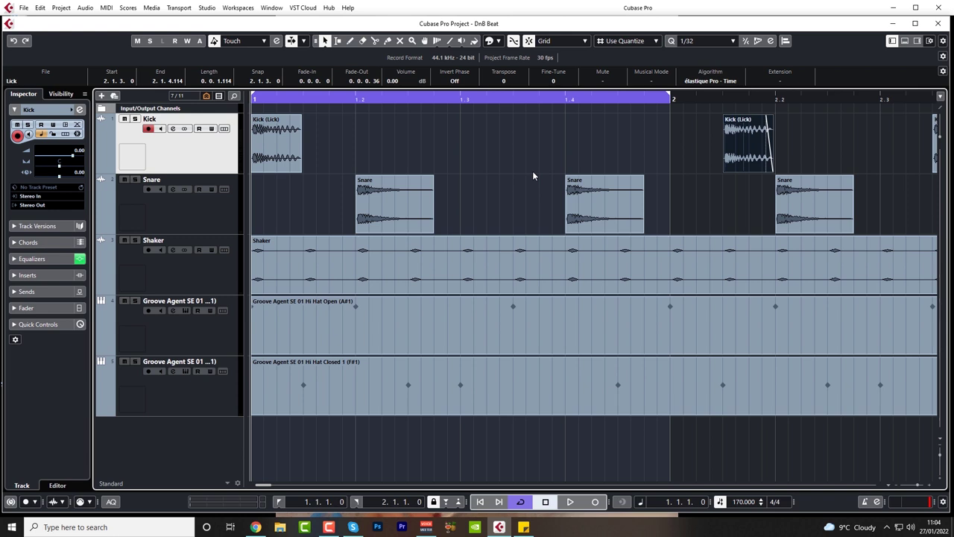
key(space)
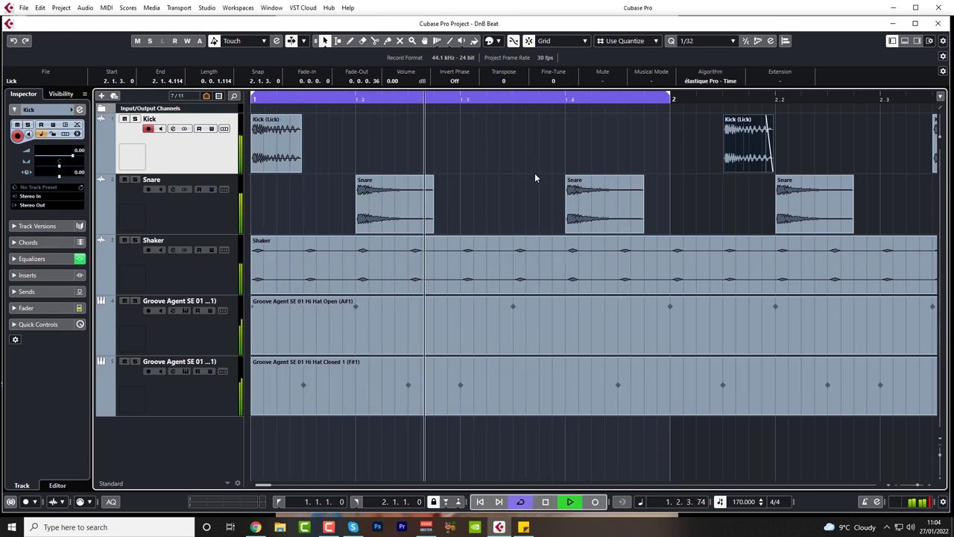
key(space)
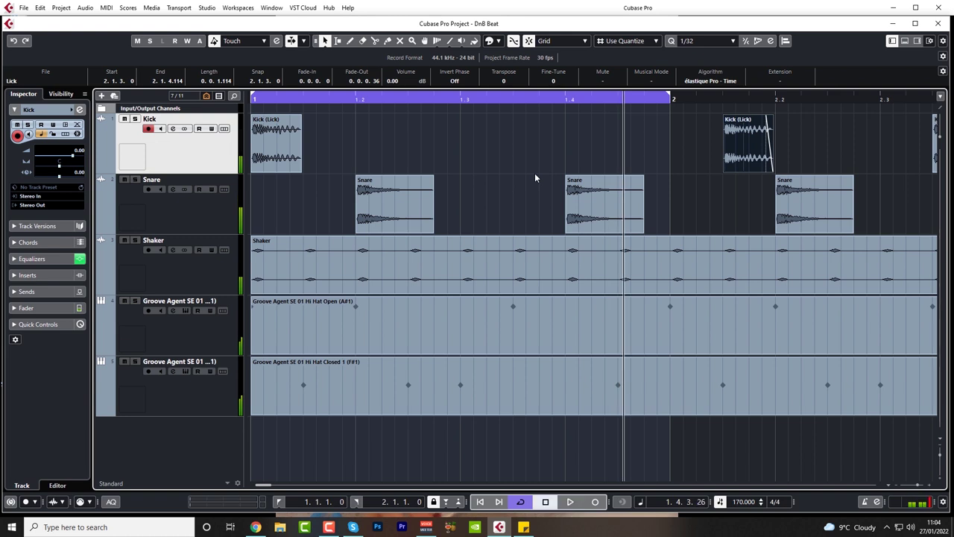
key(g)
key(g)
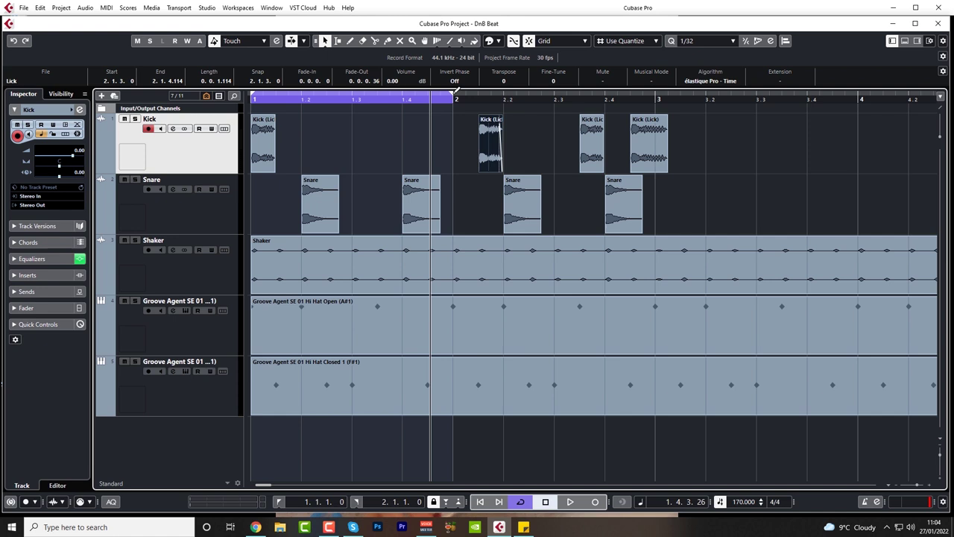
- Extend the loop to end at bar 3 and delete the kicks at 2.4 and 2.1
drag(453, 99, 653, 101)
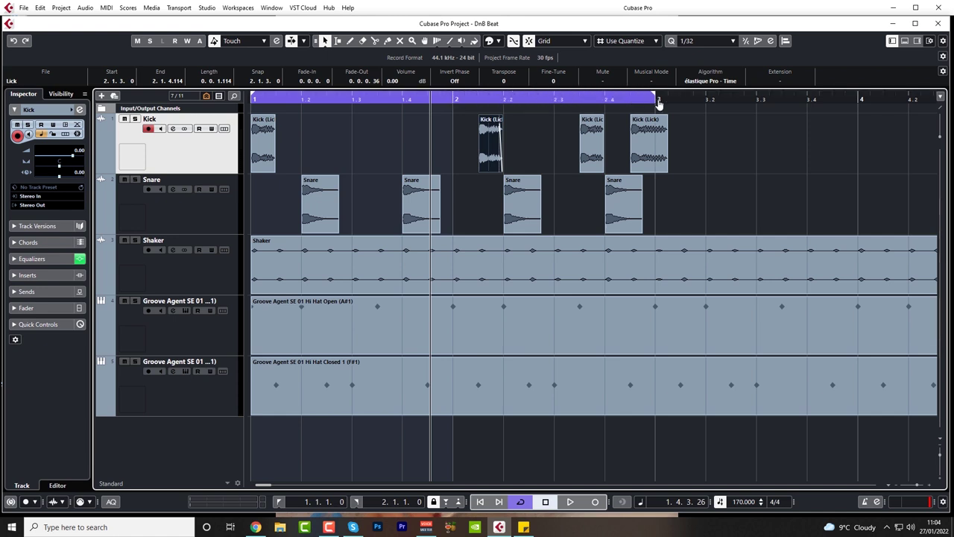
click(655, 133)
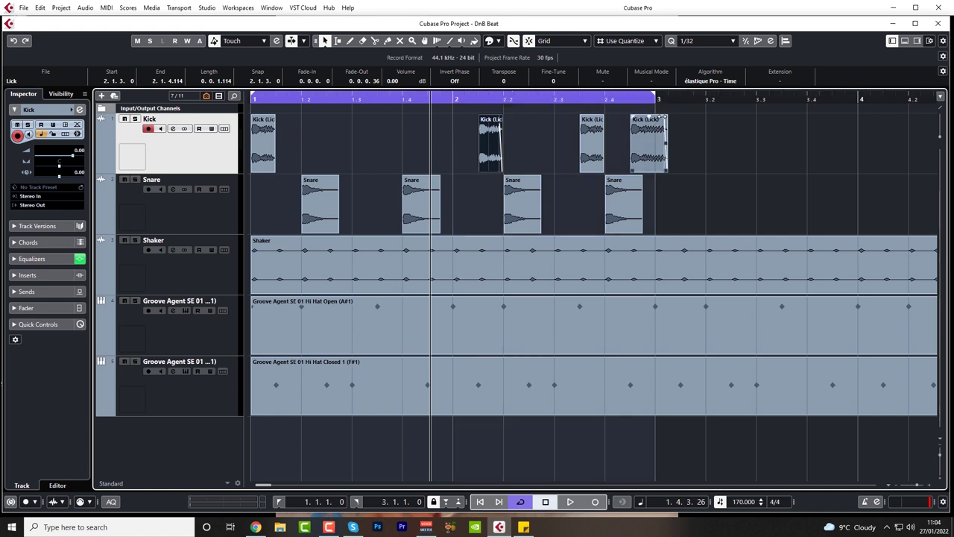
click(651, 142)
key(Delete)
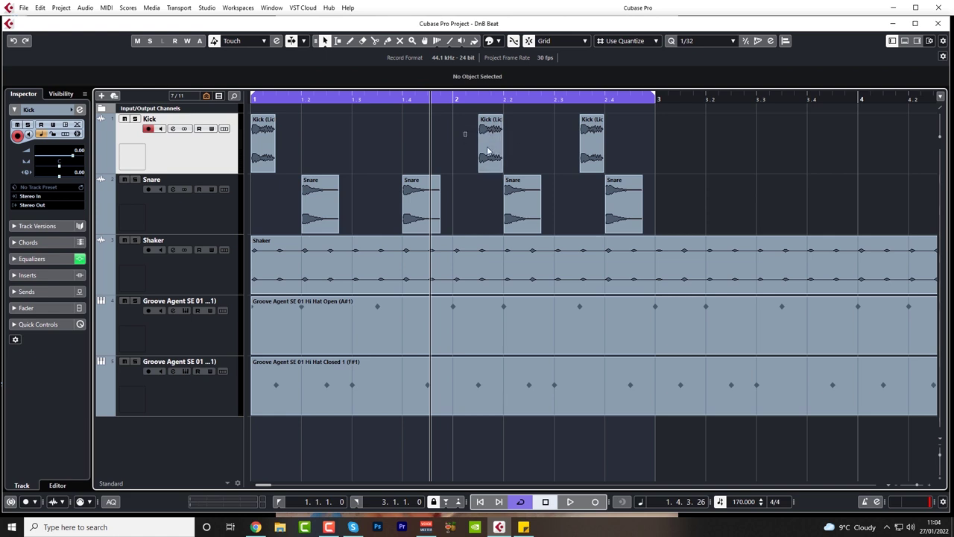
click(488, 152)
key(Delete)
- Audition the loop with the kick at 2.3.3, then copy that kick to 2.4.3
click(584, 151)
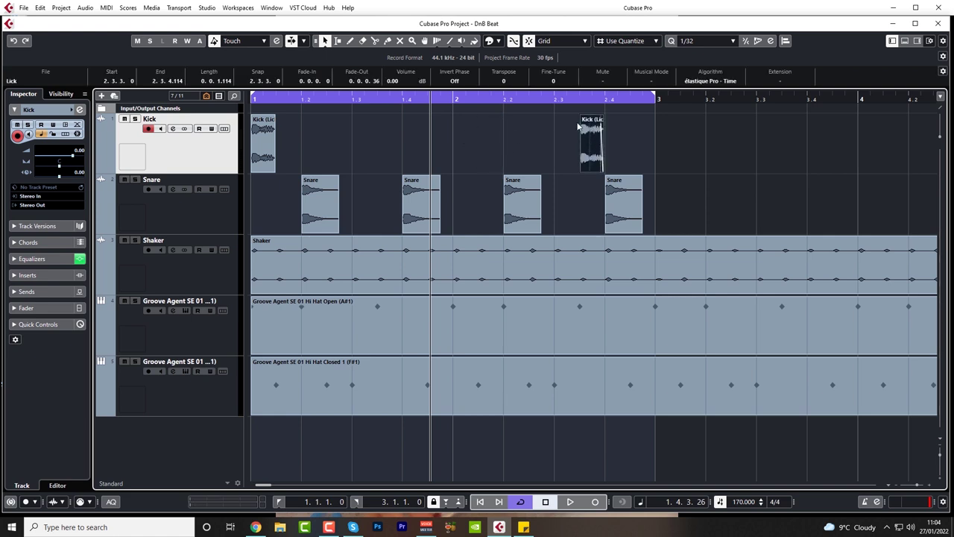
key(Home)
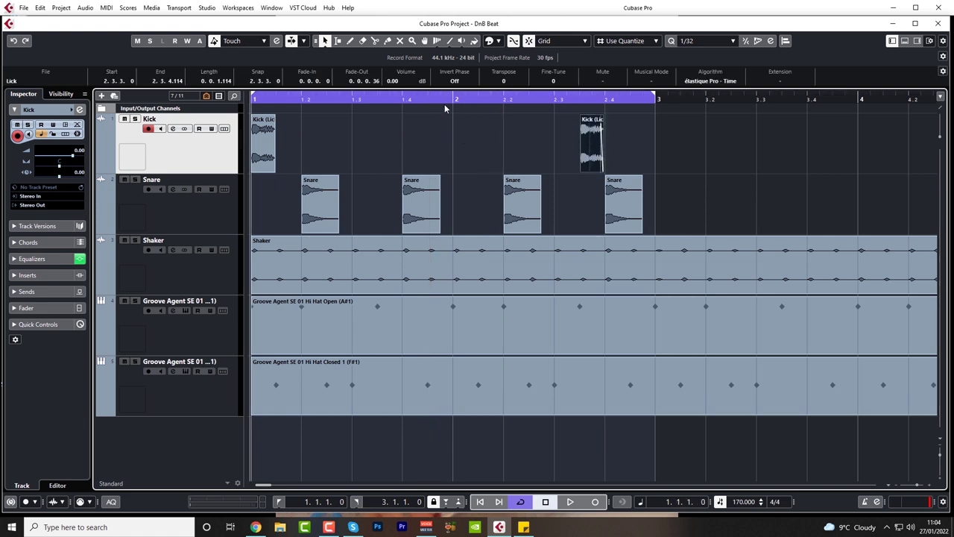
key(space)
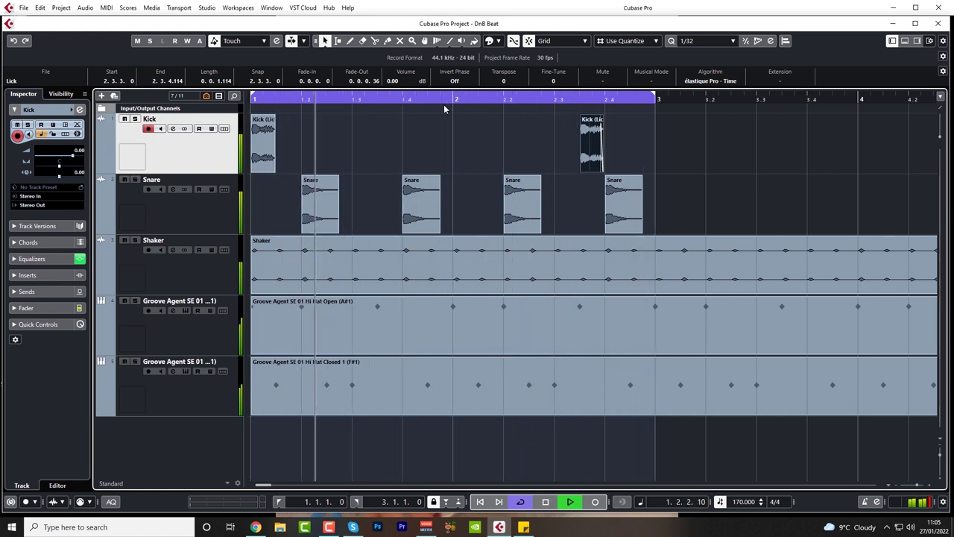
key(space)
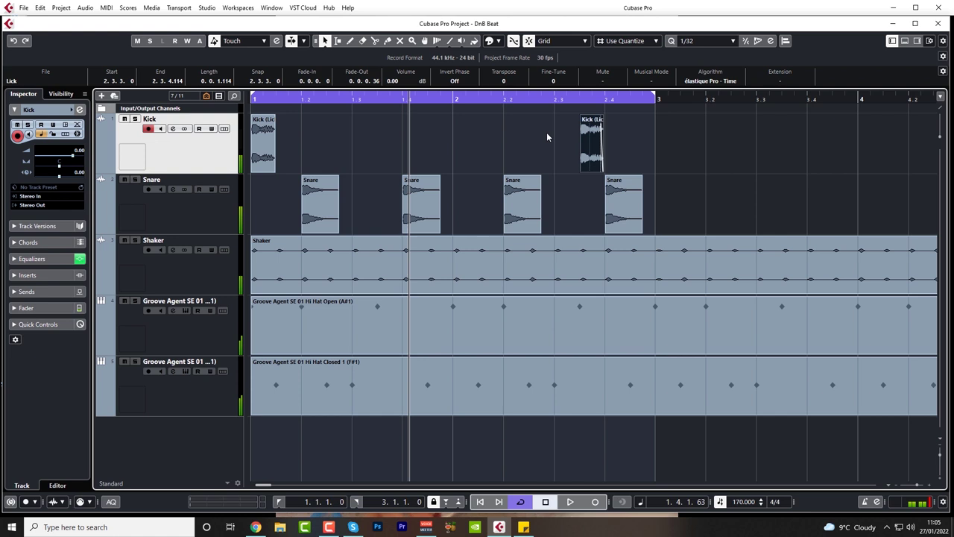
click(583, 147)
key(Home)
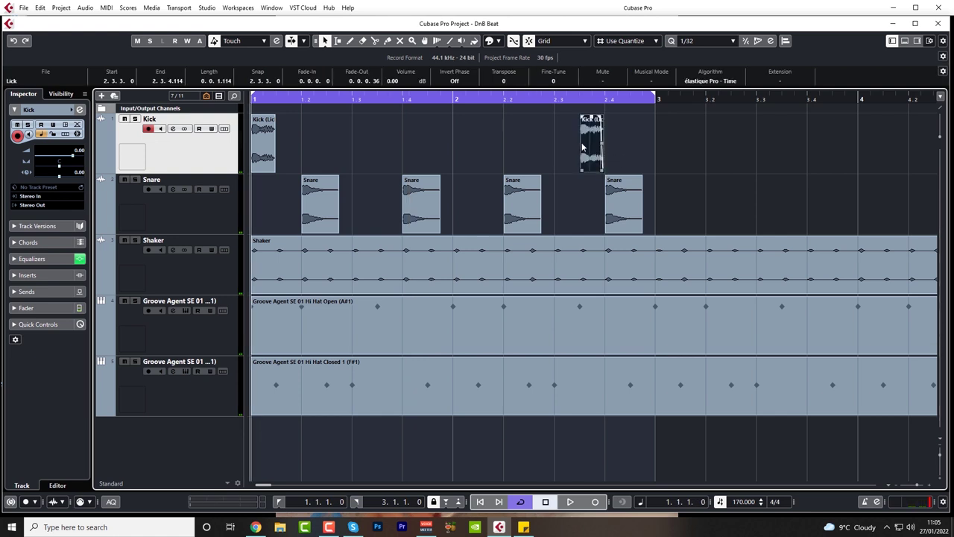
key(space)
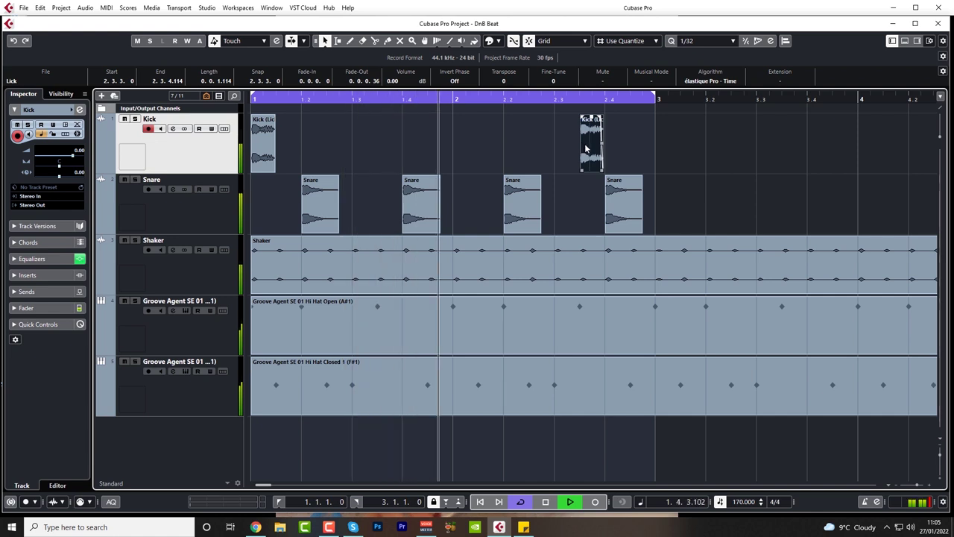
key(space)
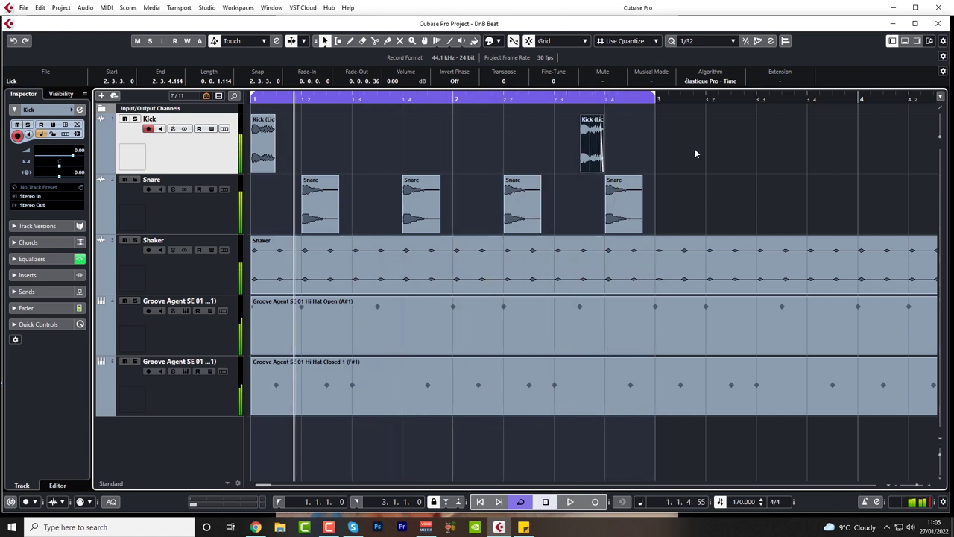
drag(586, 144, 636, 128)
- Copy the kick to 2.1.3 and 1.3.3 as ghost kicks, auditioning the loop in between
key(Home)
key(space)
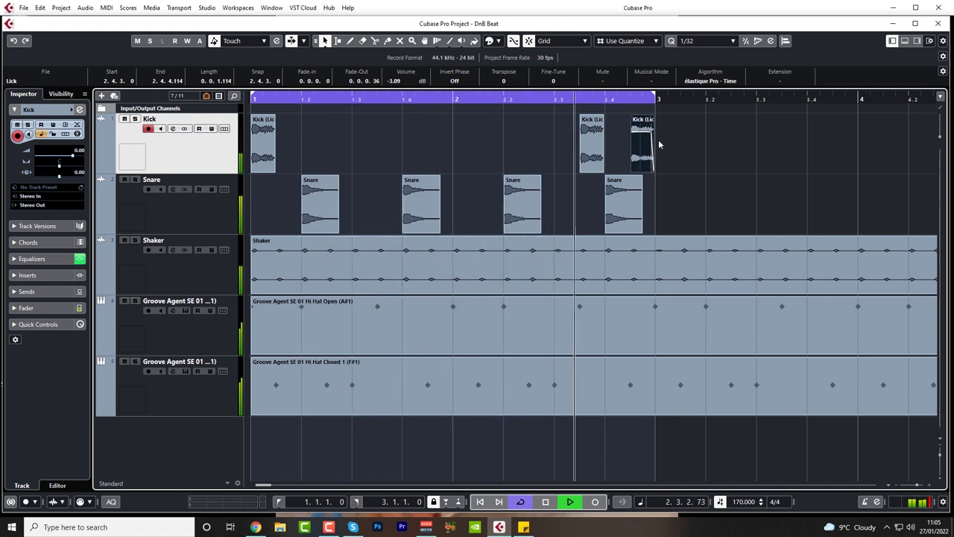
key(space)
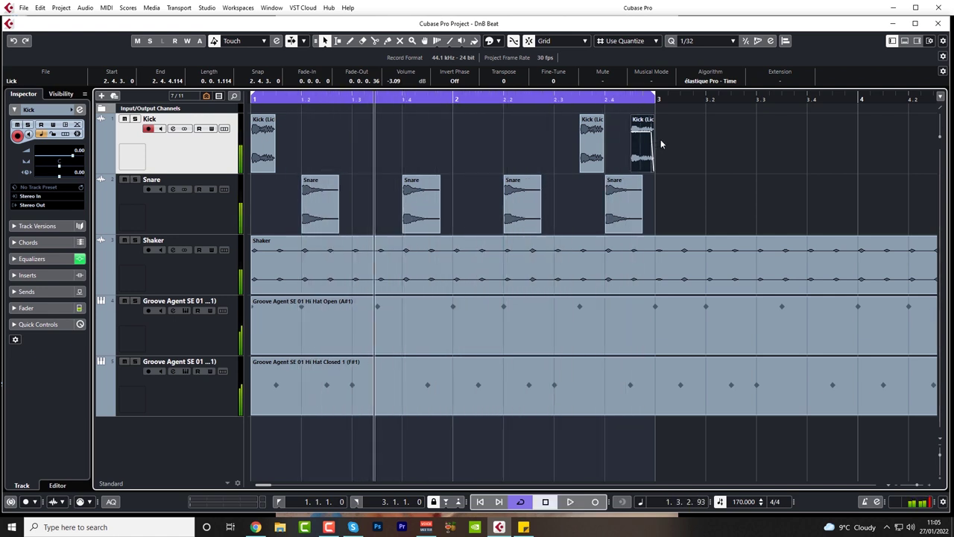
drag(643, 142, 485, 152)
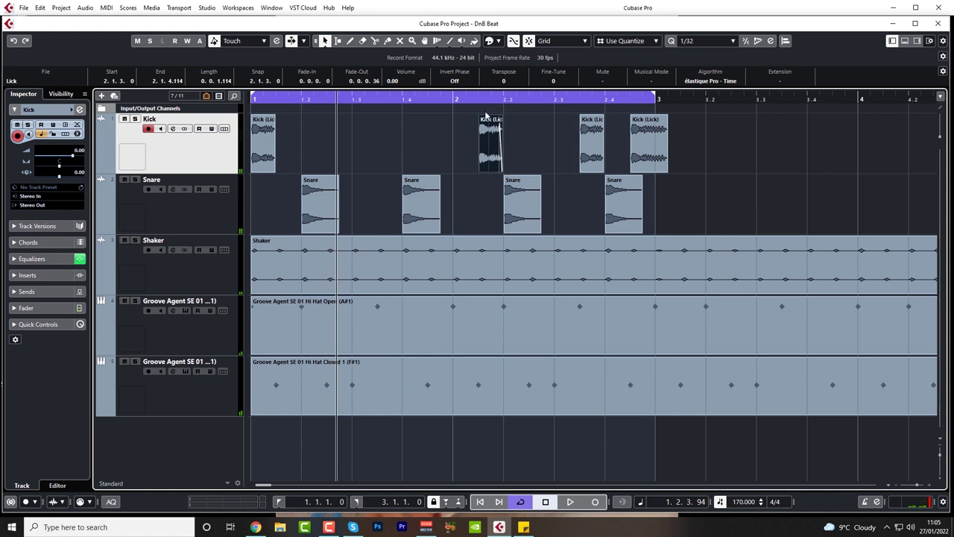
key(space)
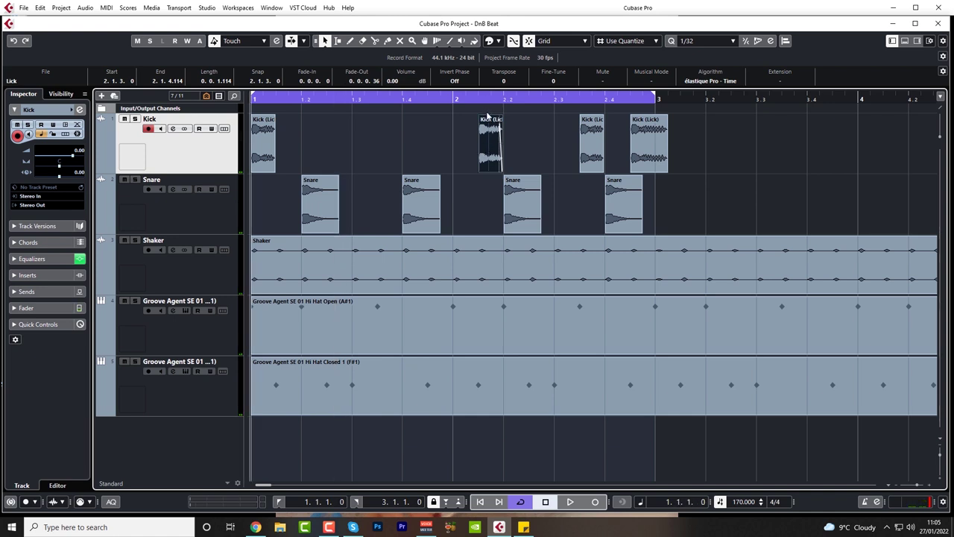
key(space)
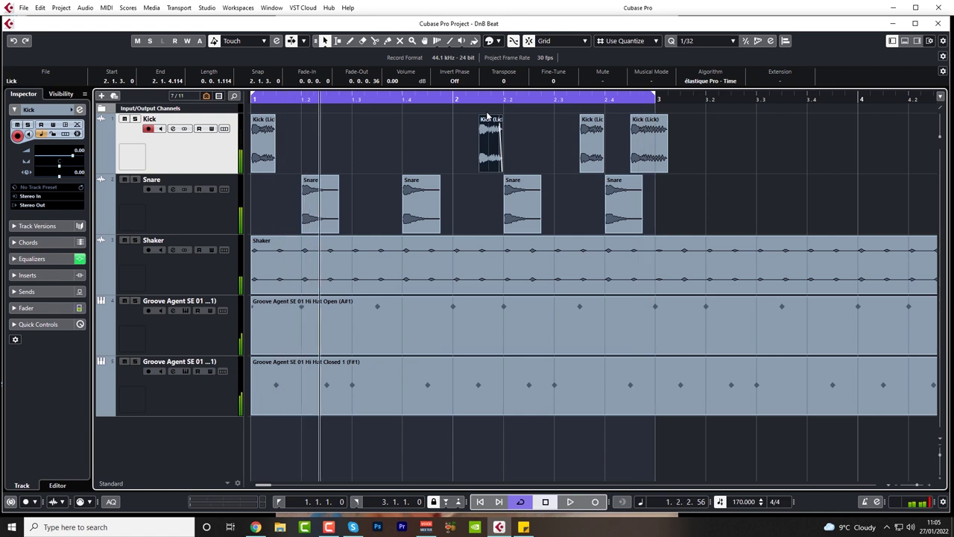
drag(489, 115, 389, 121)
key(space)
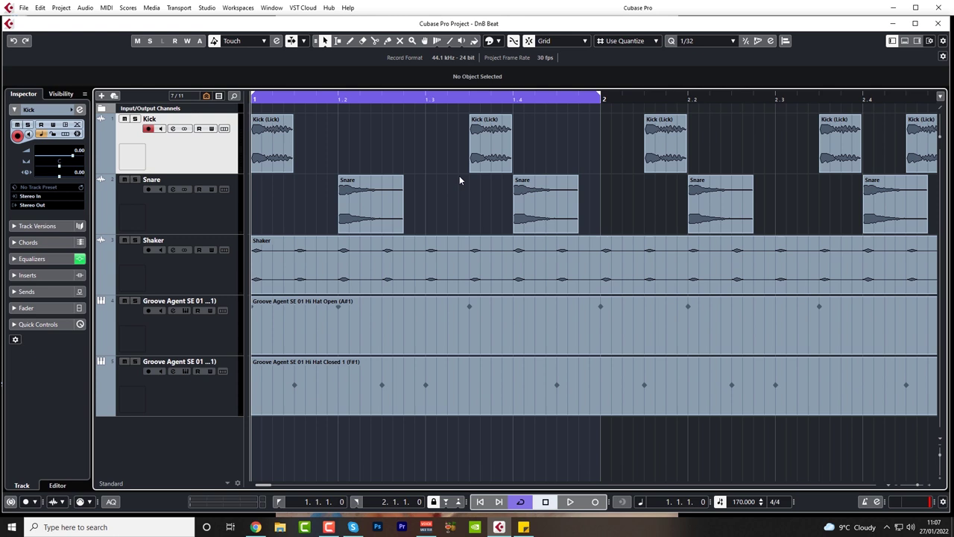
- Copy the 1.3.3 kick two sixteenths earlier to 1.2.3 and play the beat to check it
drag(474, 149, 408, 149)
key(space)
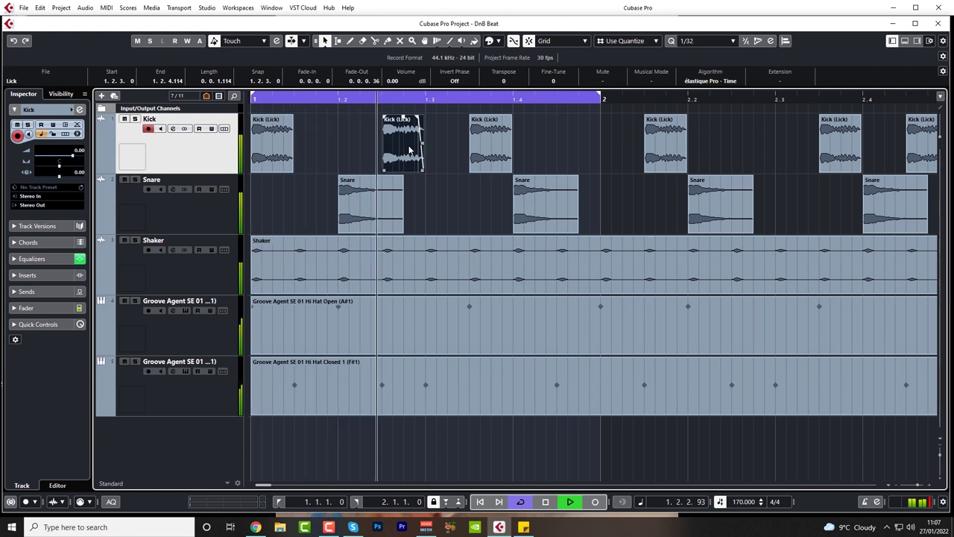
key(space)
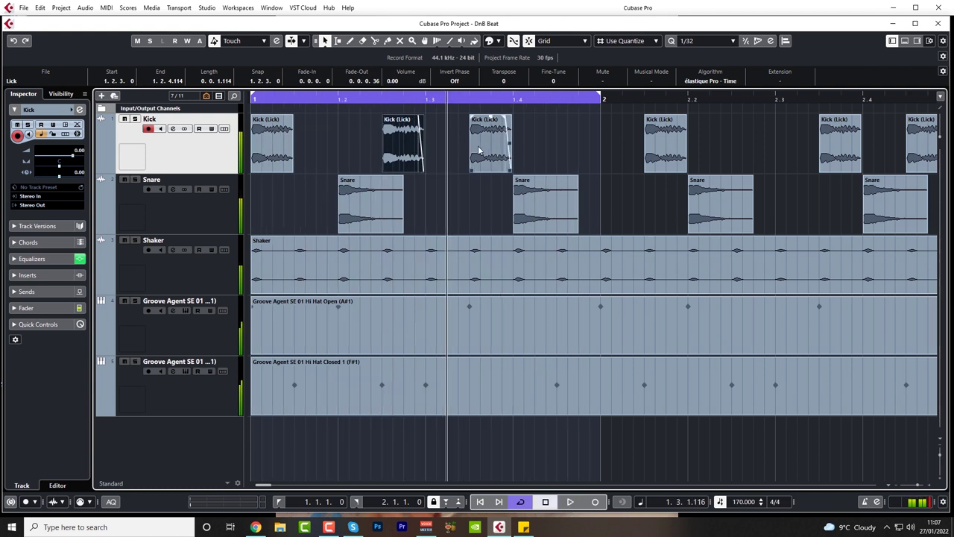
click(486, 149)
click(399, 126)
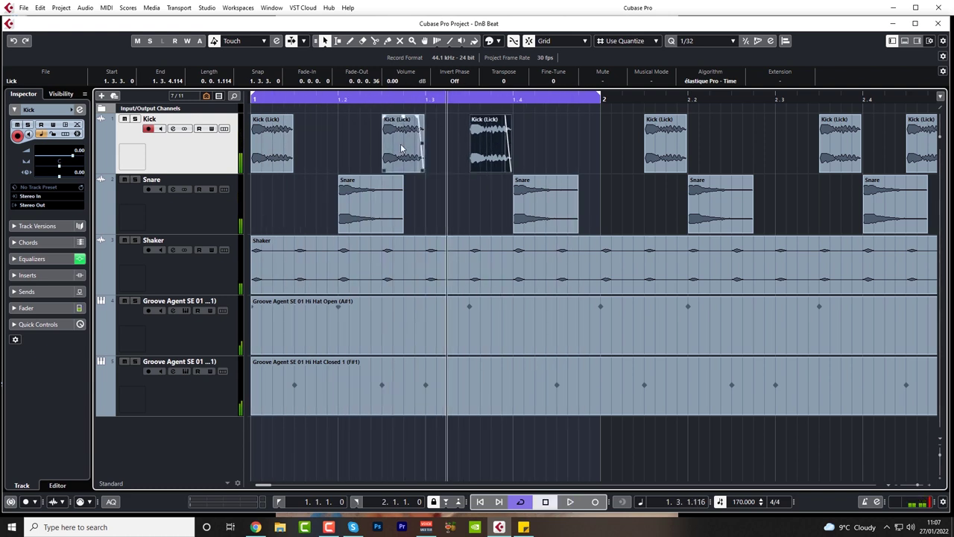
key(space)
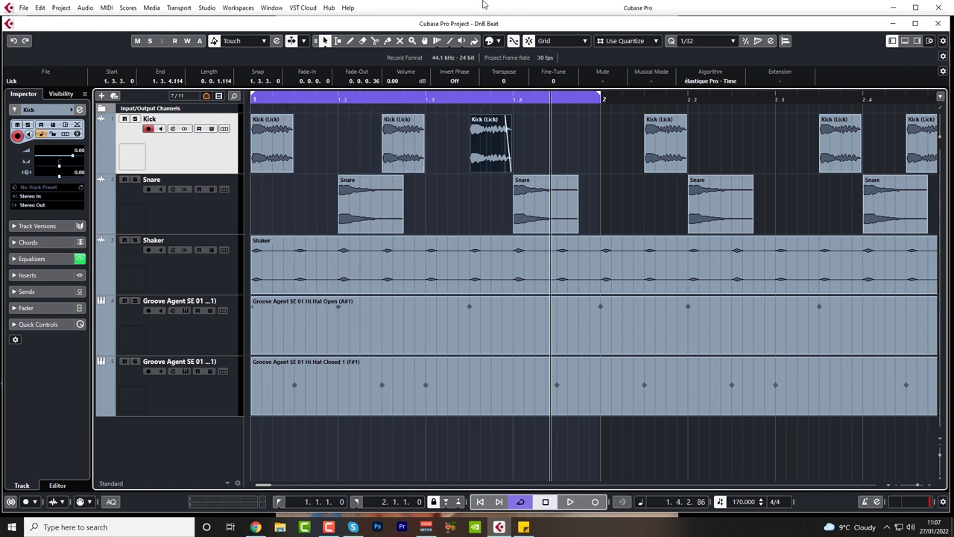
- Switch the snap grid to 1/16 and move the ghost kick one sixteenth later to 1.2.4
click(714, 43)
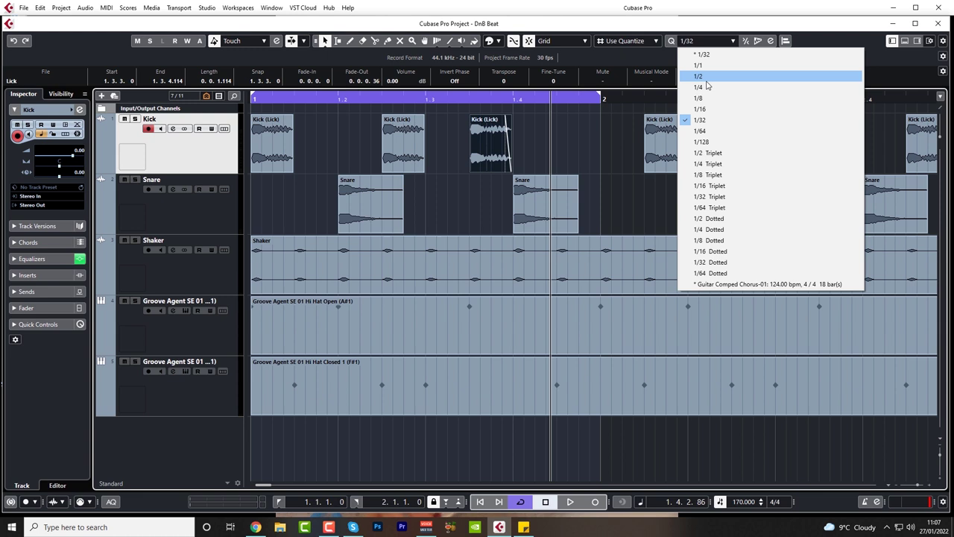
click(704, 109)
drag(401, 151, 428, 154)
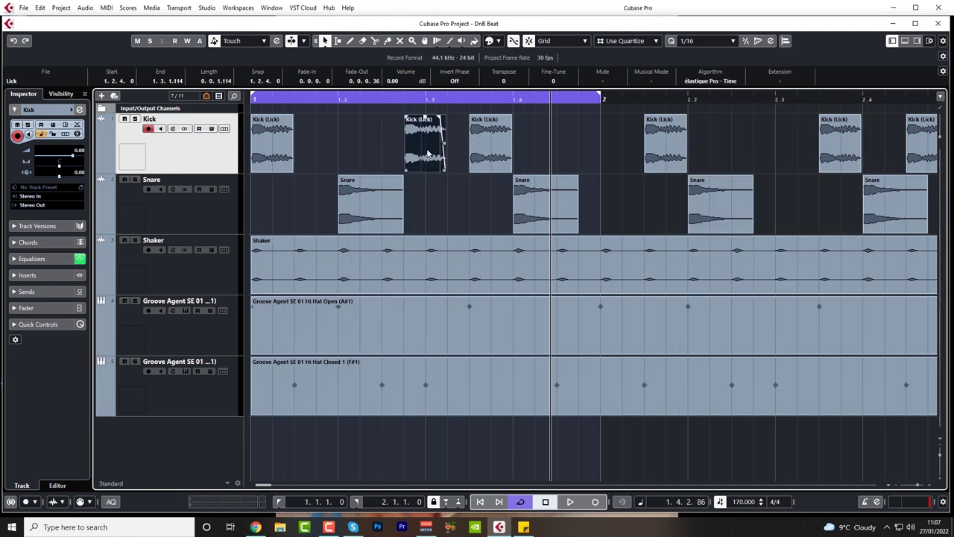
key(space)
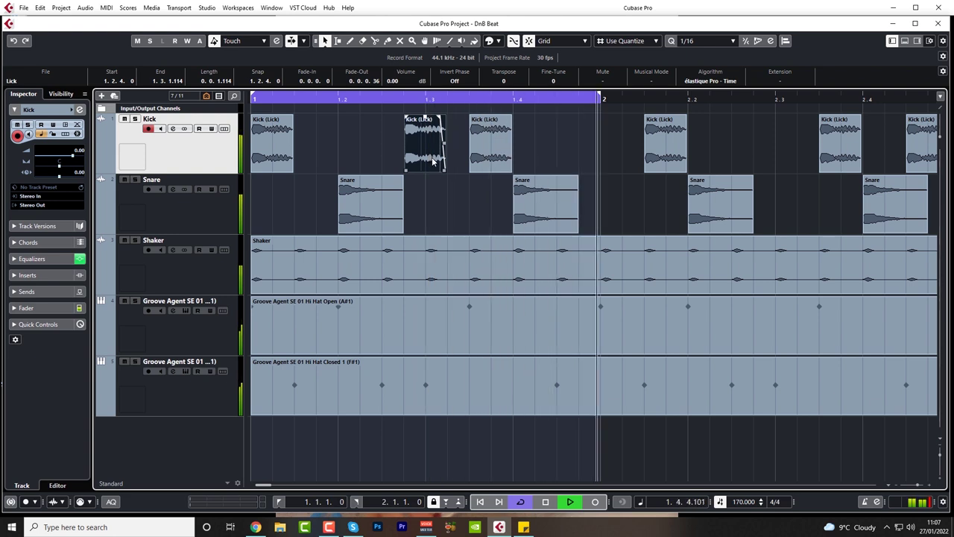
key(space)
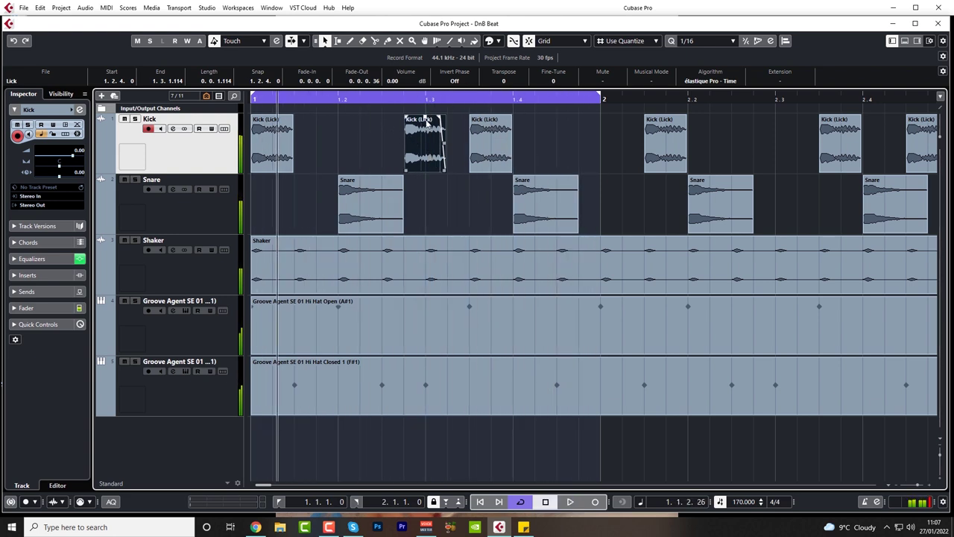
- Lower the ghost kick to -2.88 dB and audition the beat from the start
drag(419, 119, 424, 134)
key(Home)
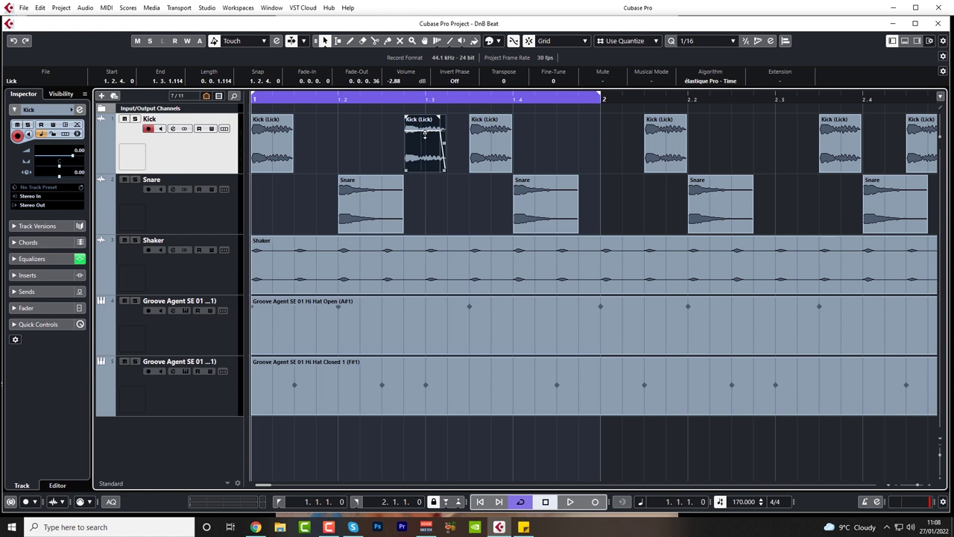
key(space)
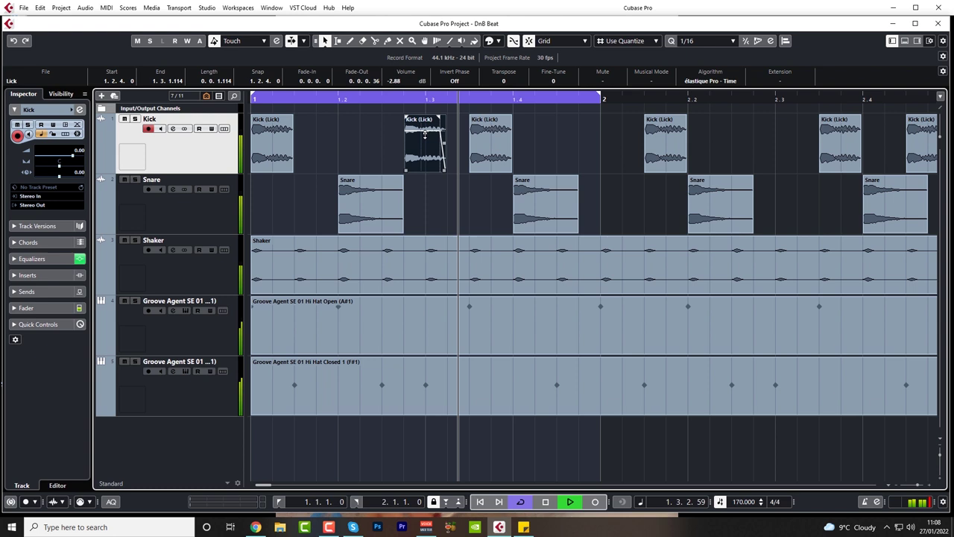
key(space)
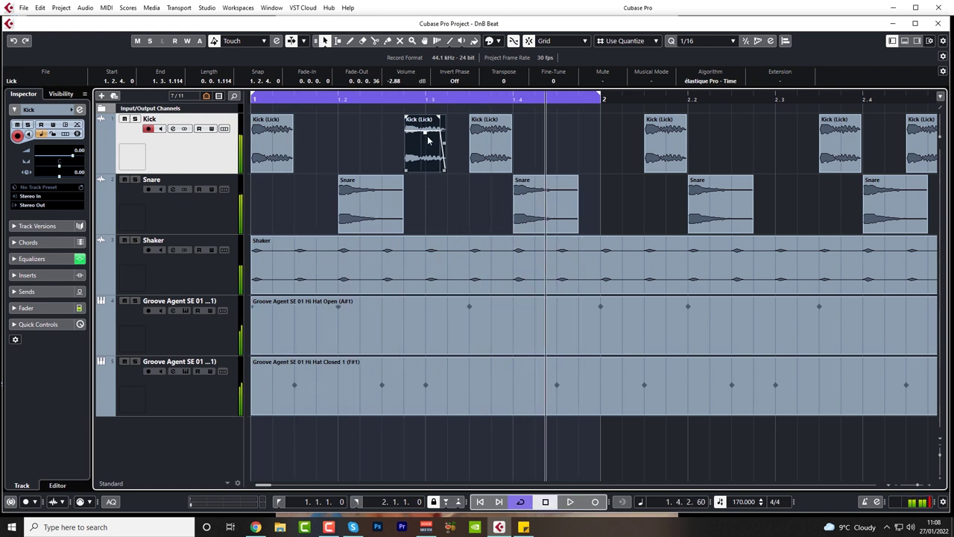
click(488, 153)
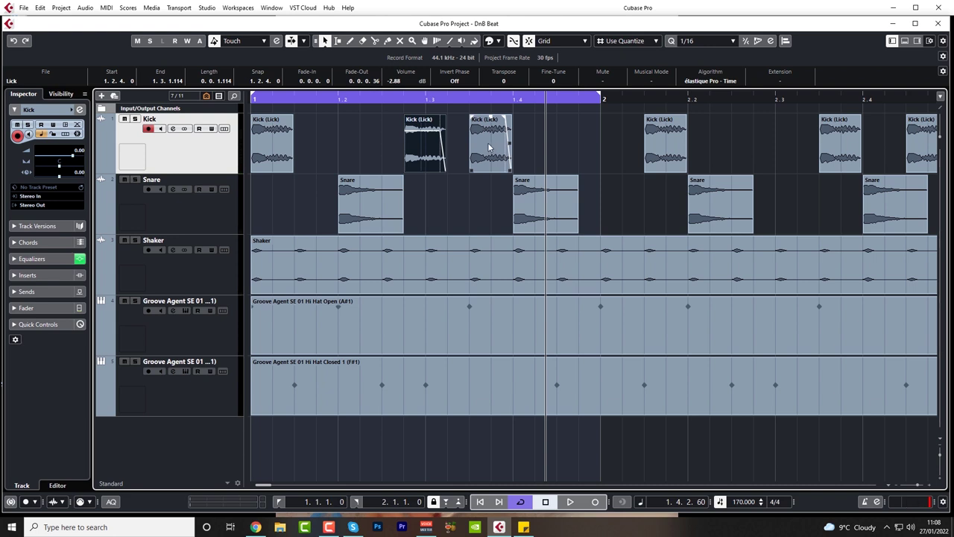
- Try the kick at 1.3.2 and the quiet ghost kick at 1.2.3, auditioning the change
drag(488, 143, 470, 149)
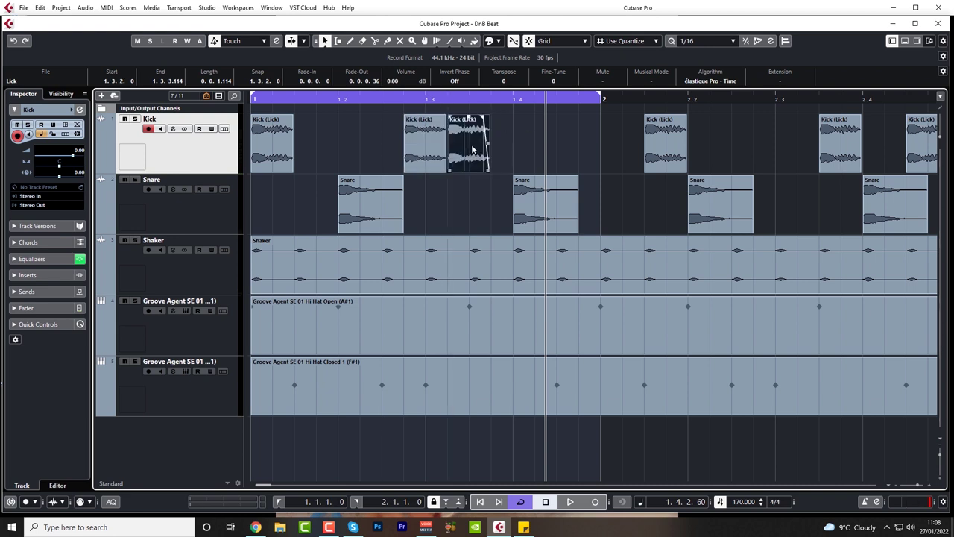
key(space)
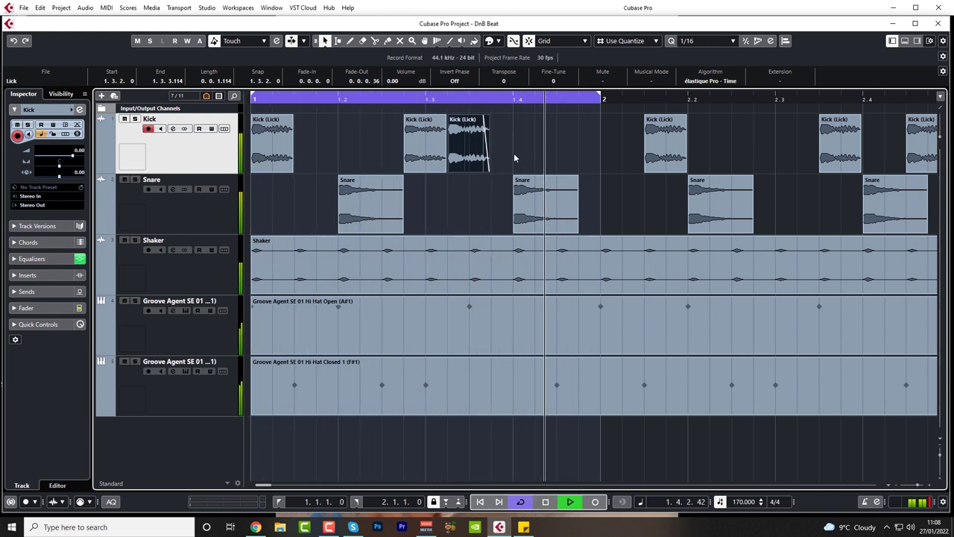
key(space)
drag(428, 153, 410, 154)
key(Home)
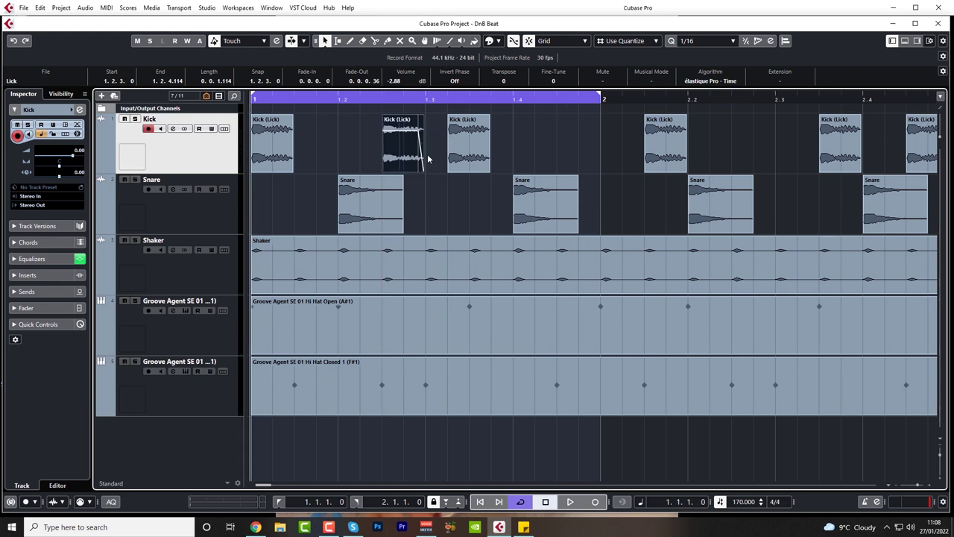
key(space)
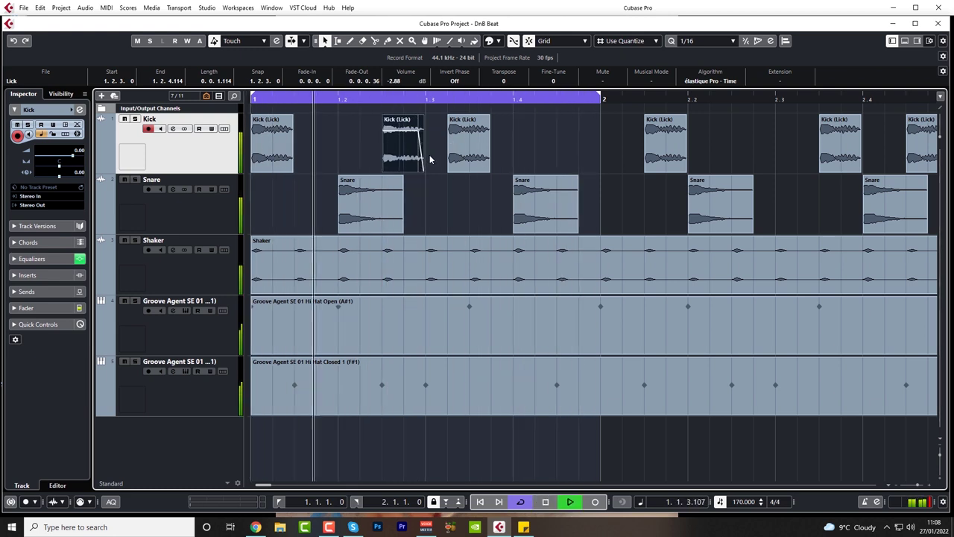
key(space)
- Return the kick to 1.3.3 and place the quiet ghost kick at 1.3.1
click(481, 160)
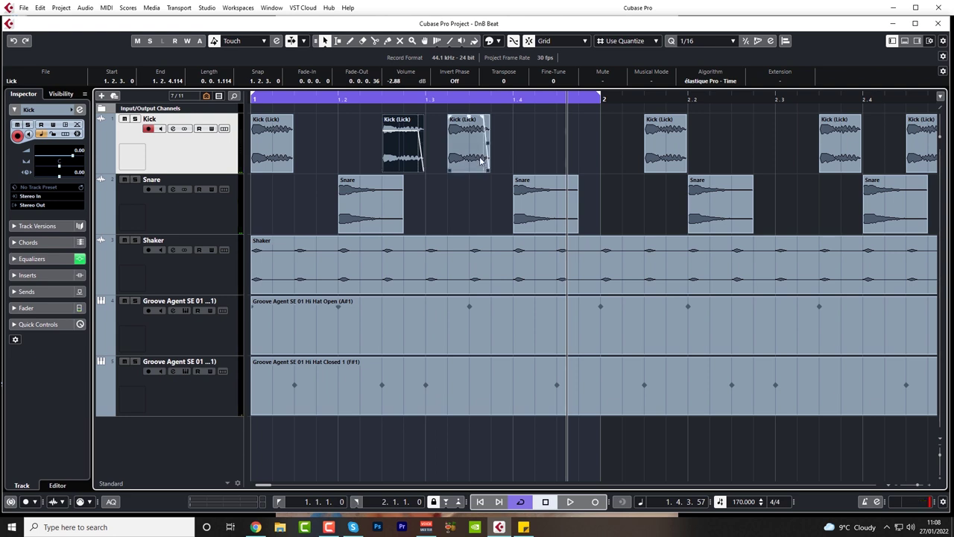
drag(471, 155, 494, 153)
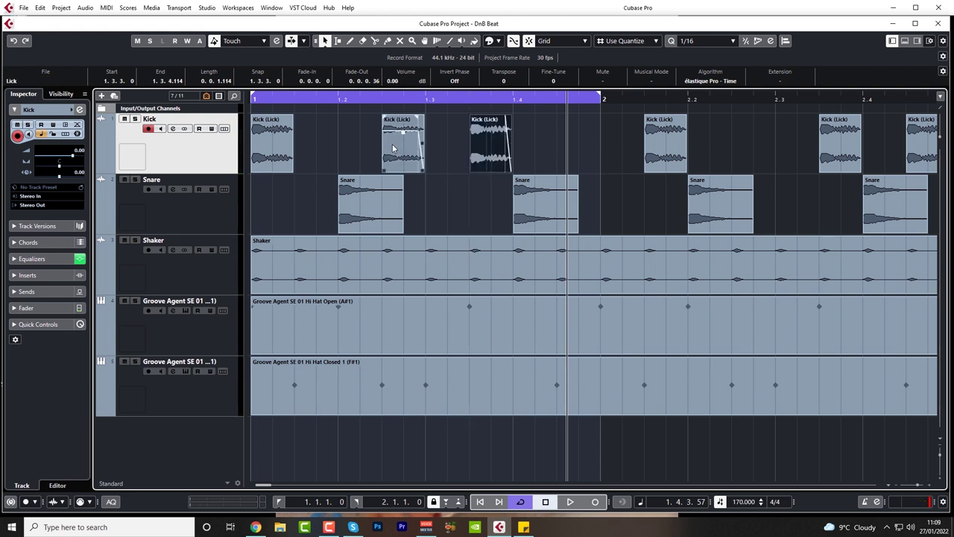
drag(401, 153, 446, 153)
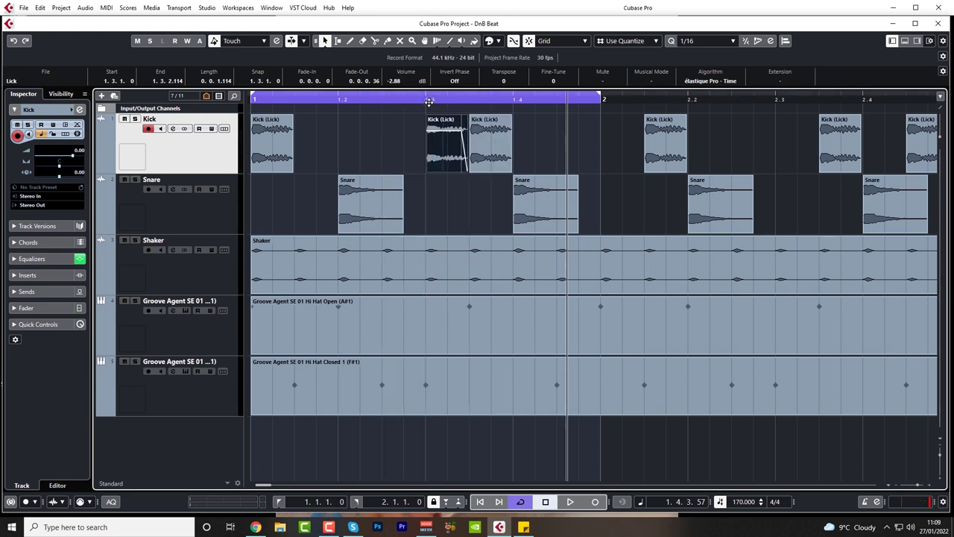
key(space)
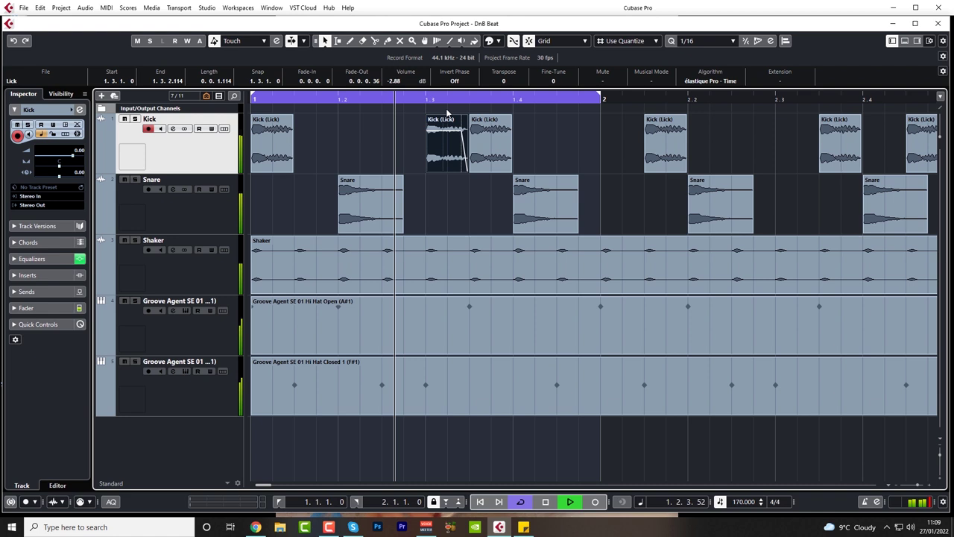
- Copy the quiet ghost kick to 1.2.3, delete the short kick, and copy a ghost kick to 1.1.4
key(space)
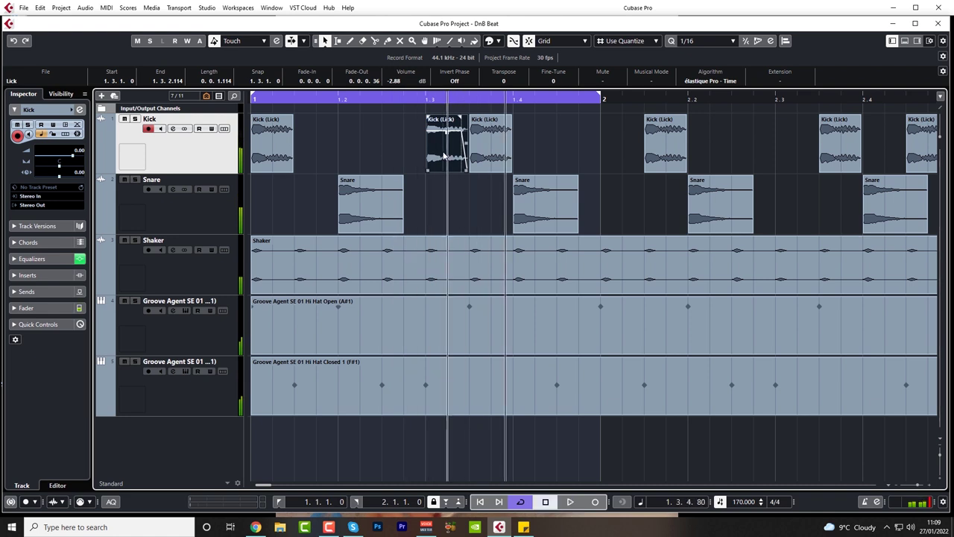
drag(440, 154, 421, 161)
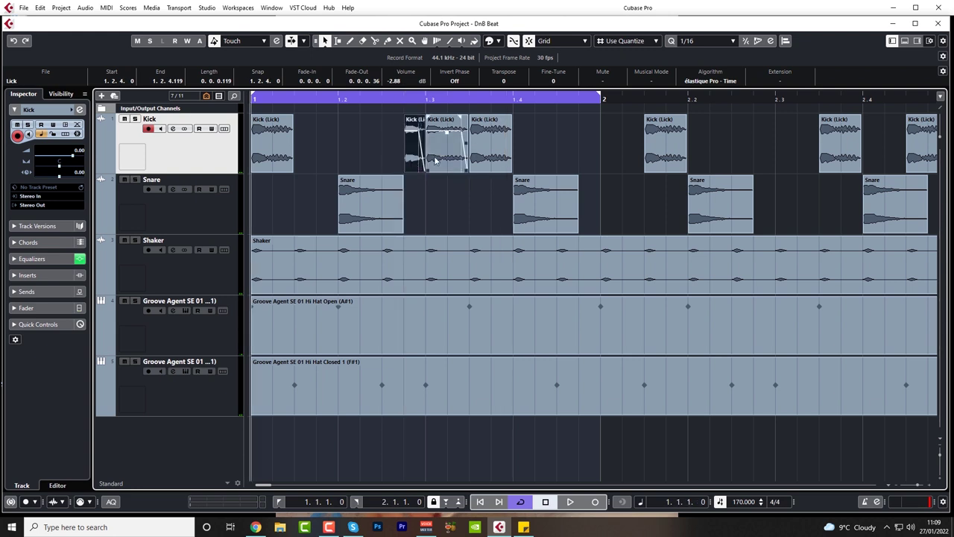
key(space)
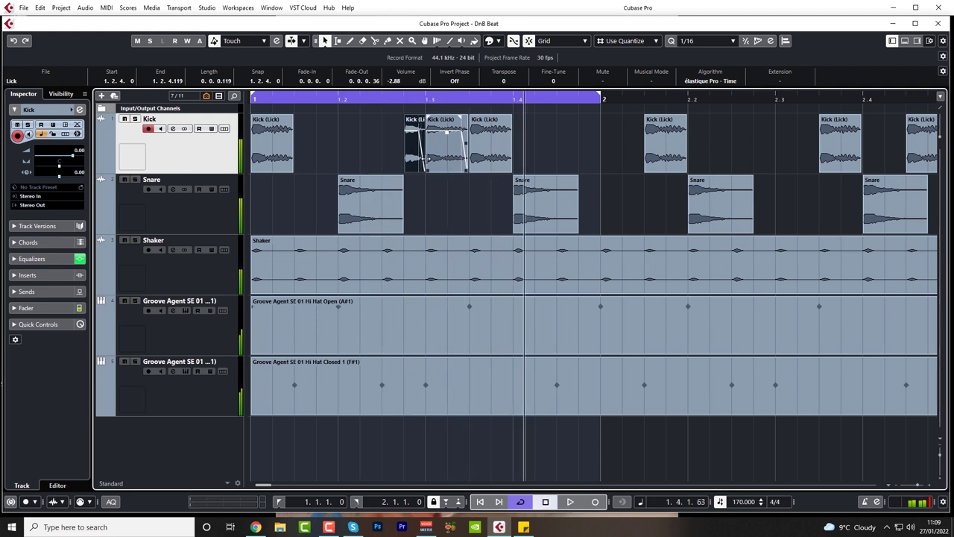
key(Delete)
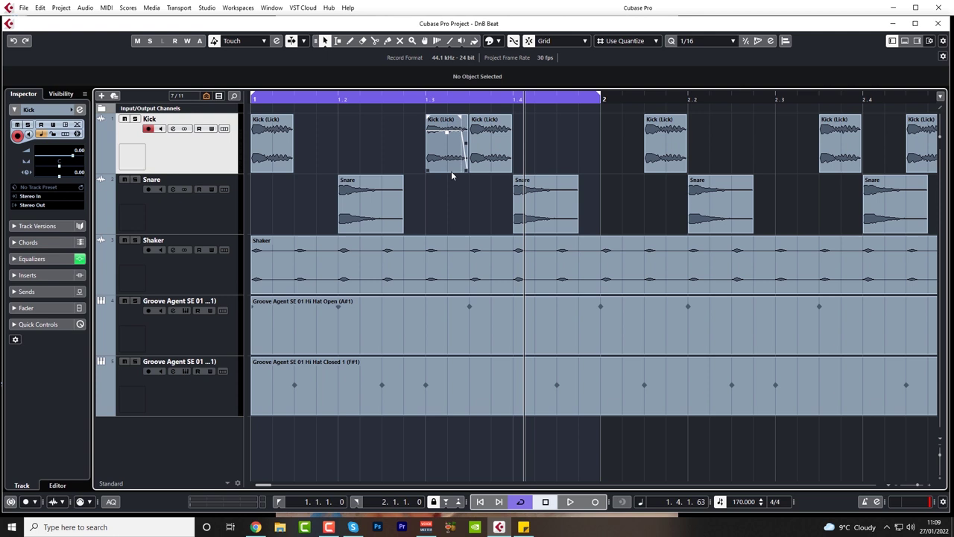
drag(452, 172, 337, 171)
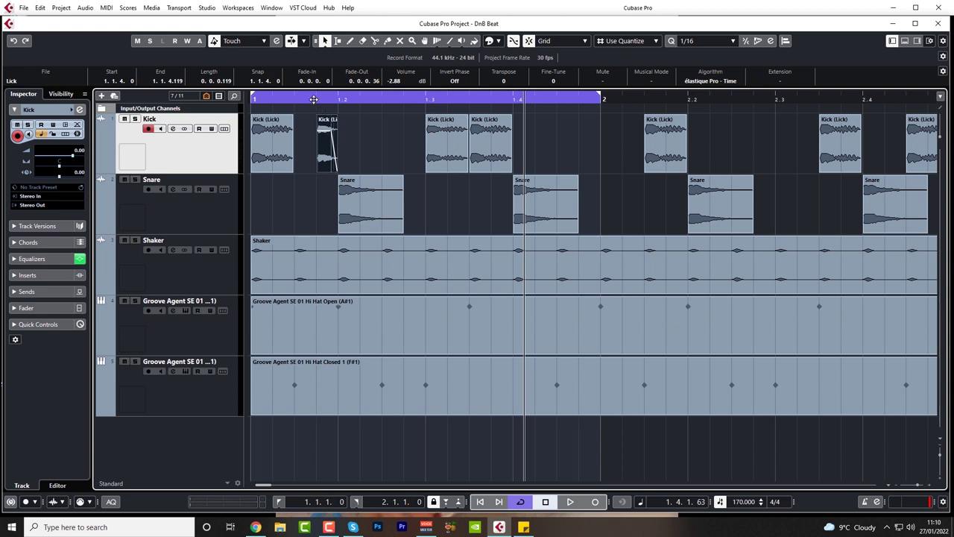
drag(314, 100, 340, 149)
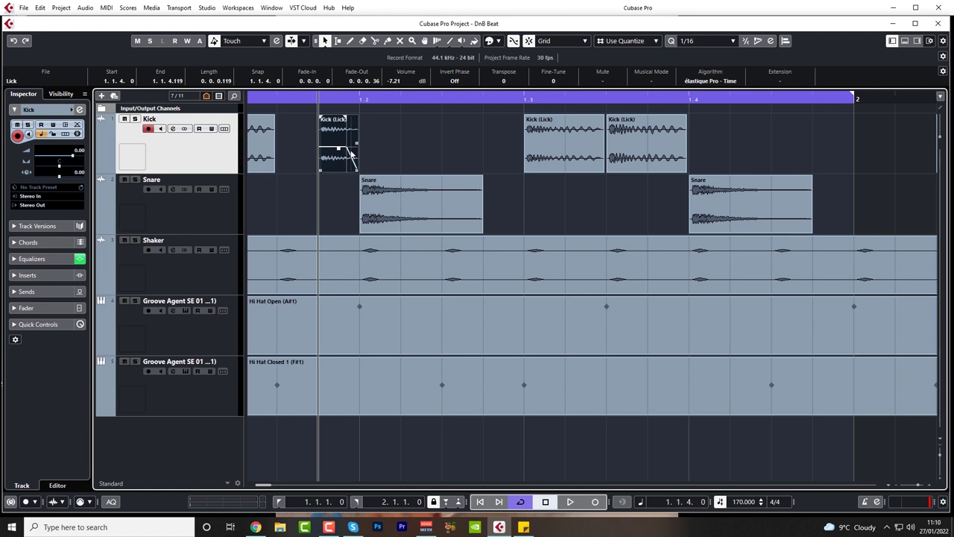
- Audition the loop from bar 1 and copy the short ghost kick to 1.3.2
key(Home)
key(space)
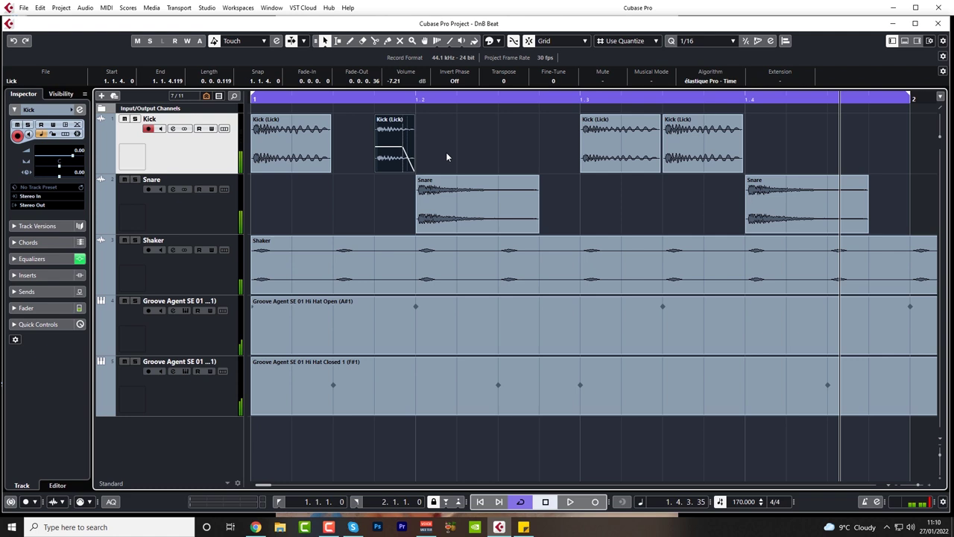
key(space)
key(g)
drag(531, 146, 505, 149)
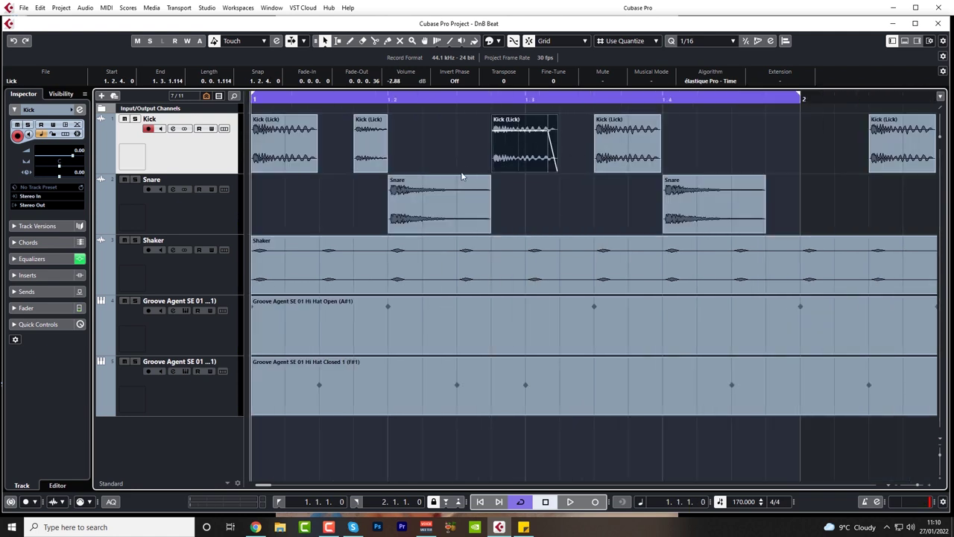
drag(367, 149, 567, 160)
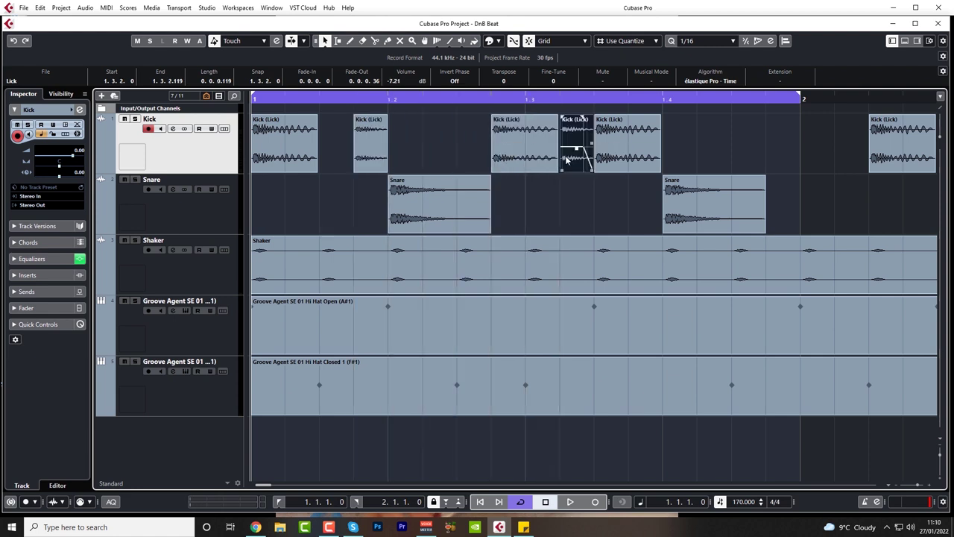
key(space)
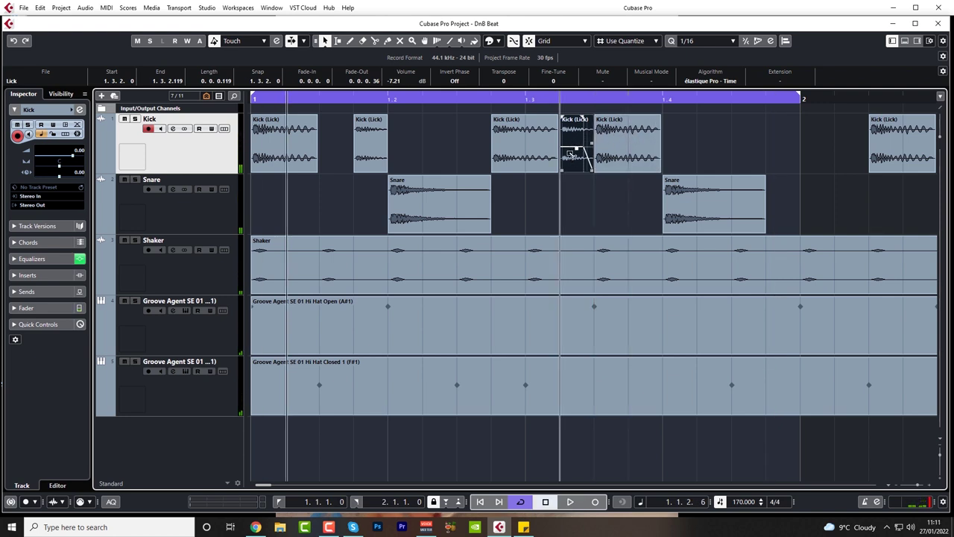
- Add another ghost kick copy at 1.4.4, just before bar 2
drag(584, 158, 761, 162)
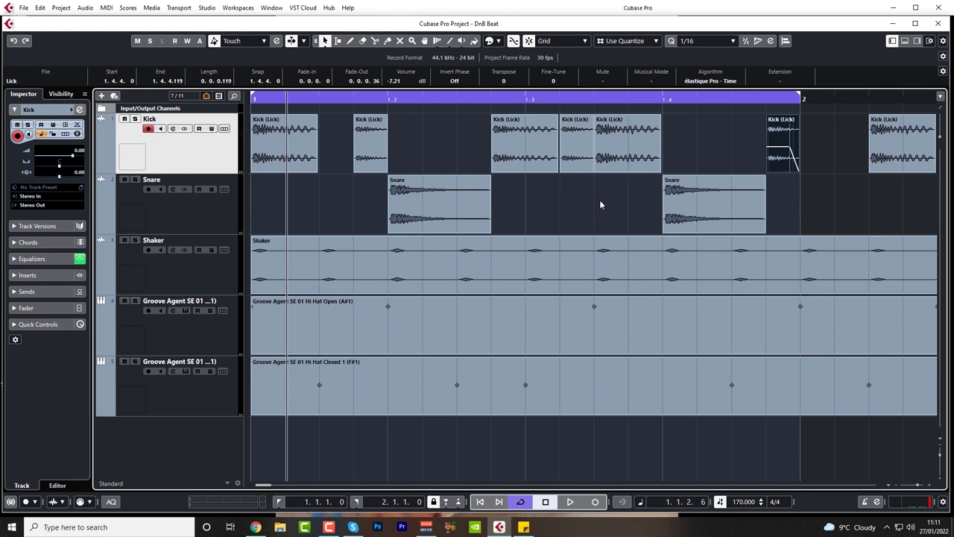
key(space)
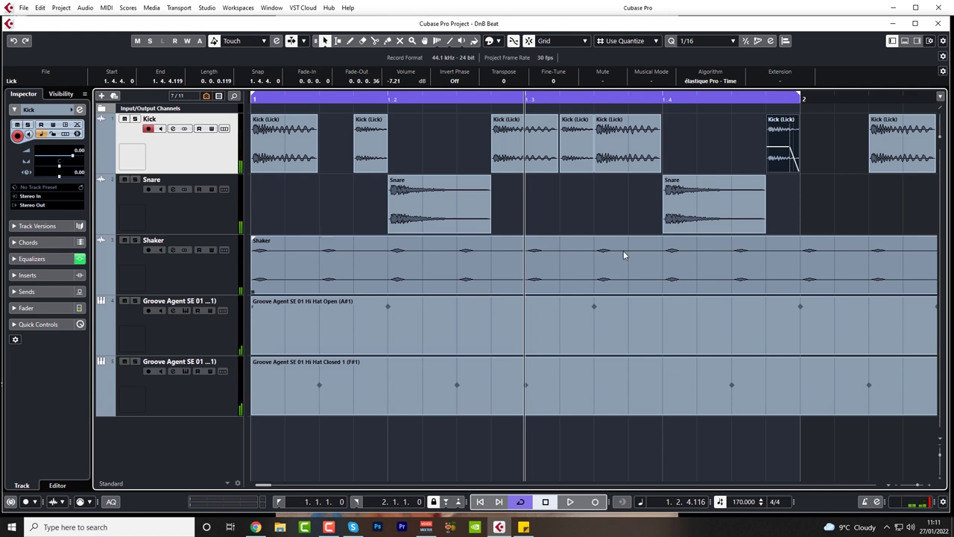
click(756, 137)
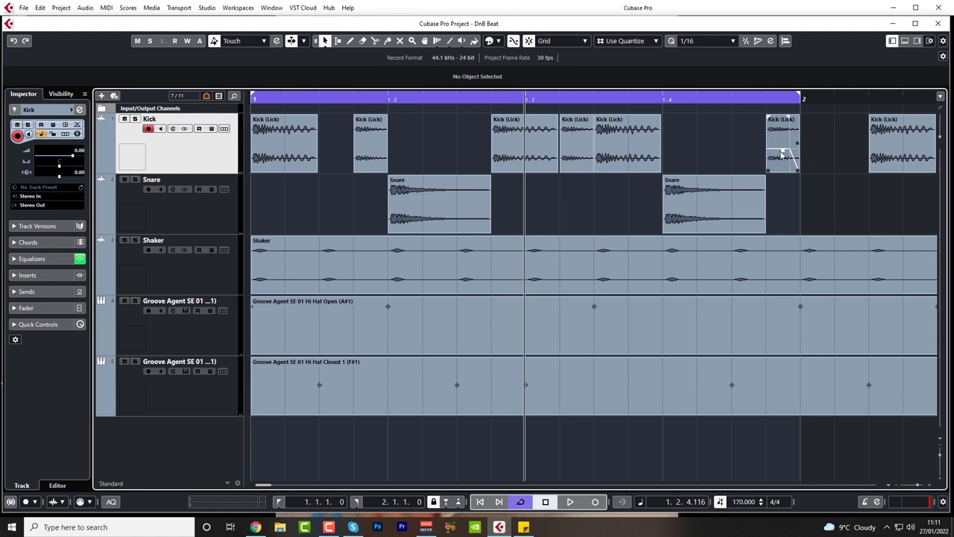
- Undo the ghost kick copies and the kick at 1.3.1, leaving kicks at 1.1, 1.3.3 and 2.1.3
click(446, 220)
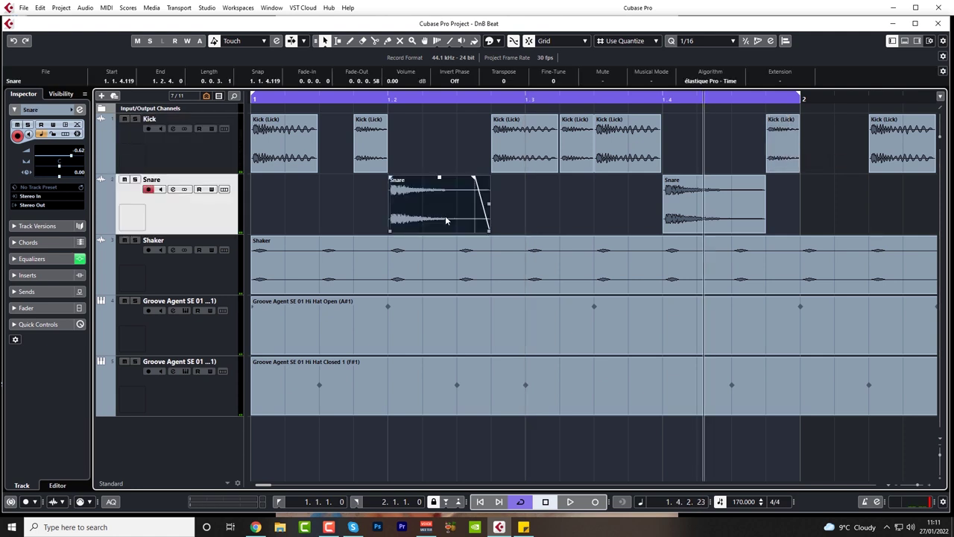
key(ctrl+z)
key(ctrl+z)
key(ctrl+z)
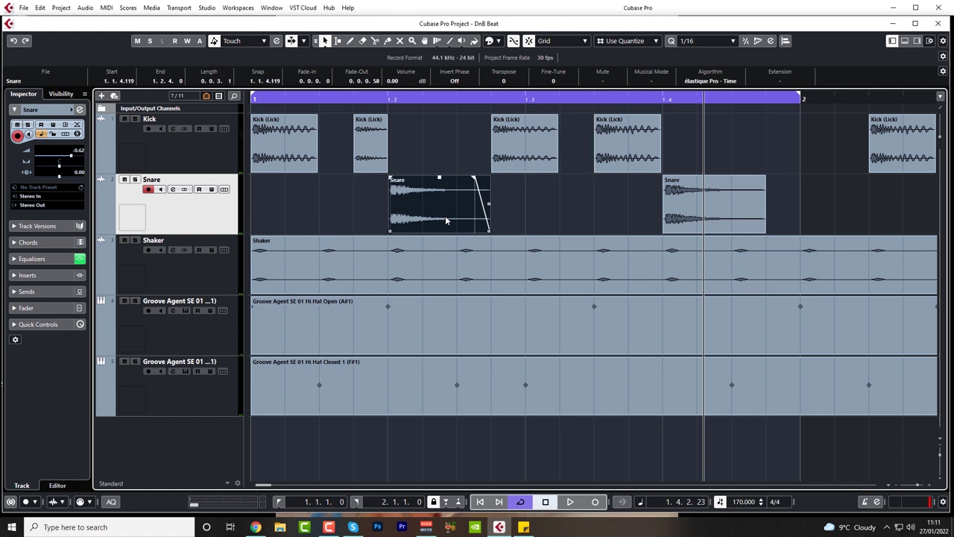
key(ctrl+z)
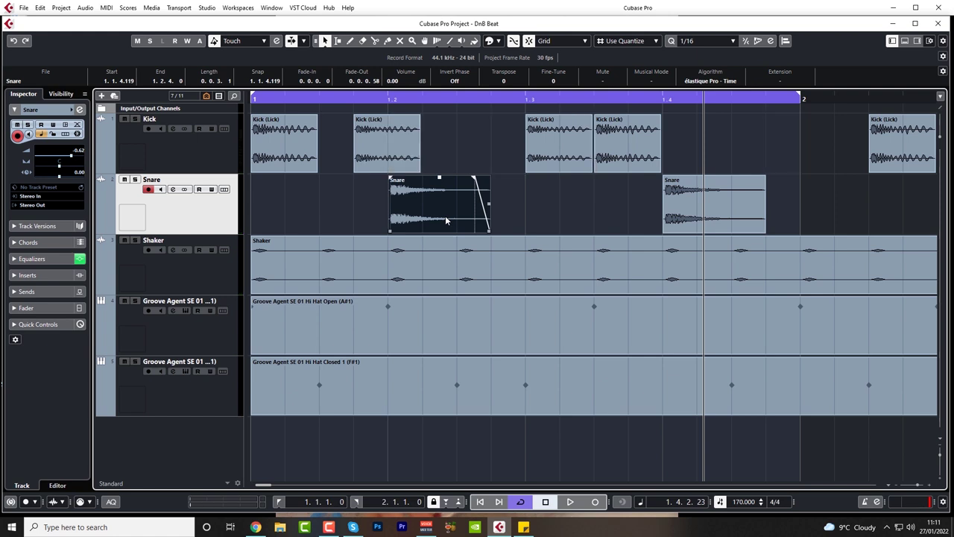
key(ctrl+z)
click(555, 157)
click(555, 157)
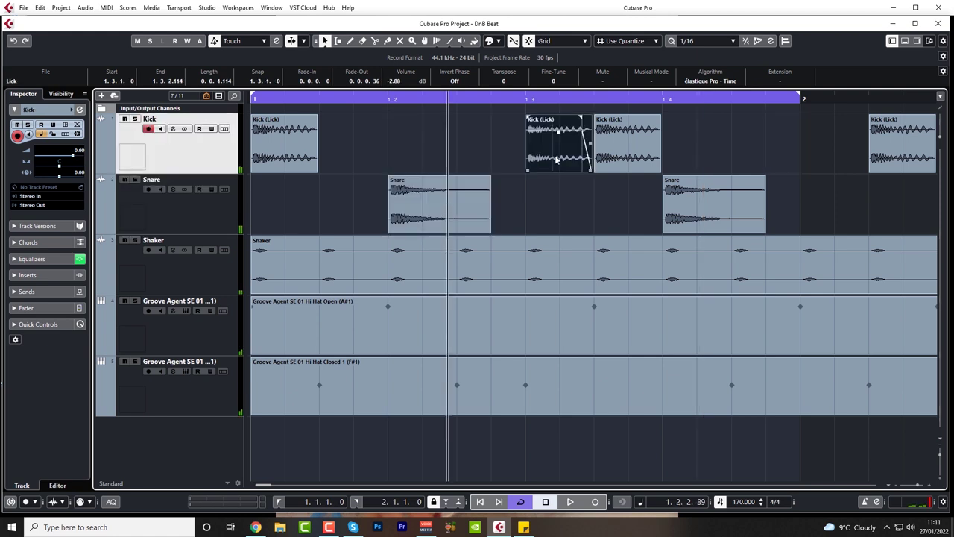
key(ctrl+z)
key(space)
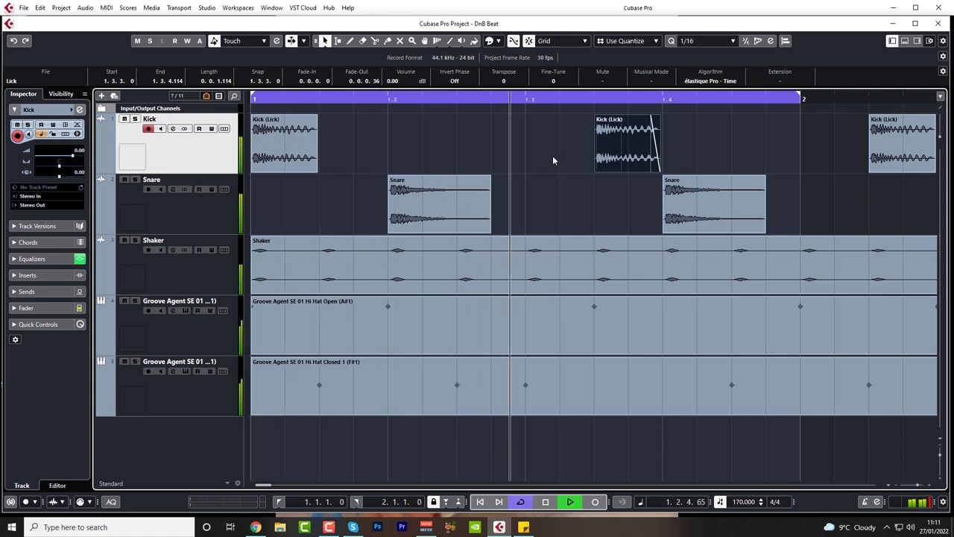
key(space)
- Fade out the first snare's tail and undo the fade on the second snare
drag(489, 177, 471, 192)
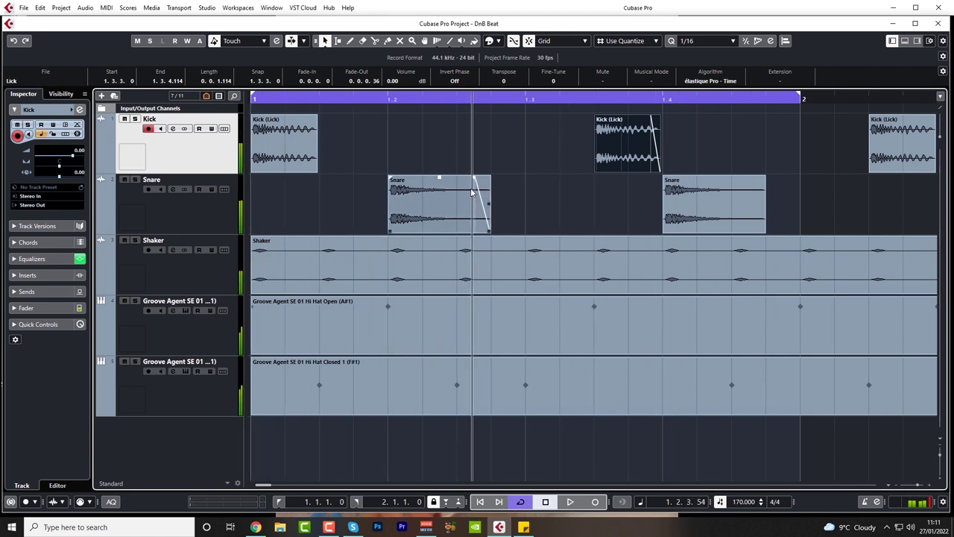
click(463, 196)
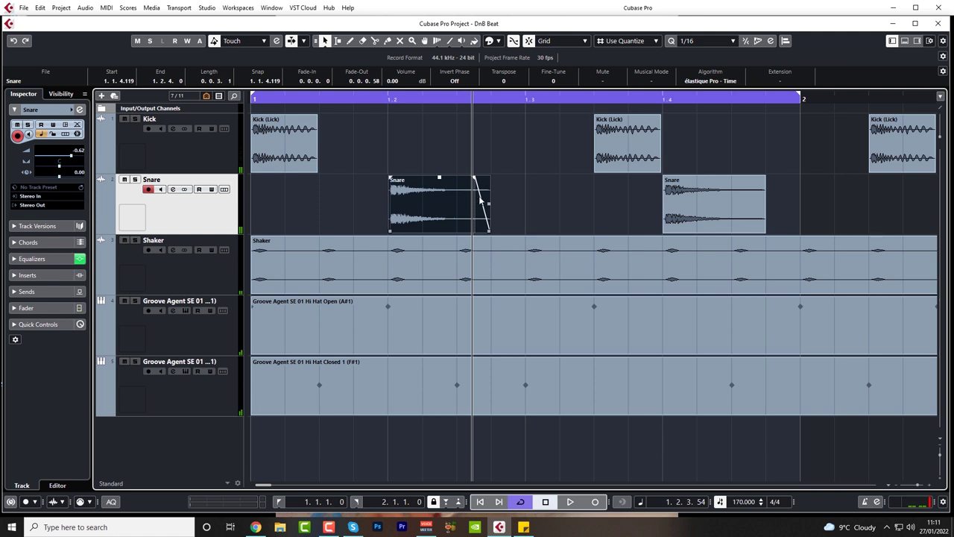
click(710, 211)
key(ctrl+z)
- Duplicate the Snare track and move the copied snares to 1.2.4 and 1.3.2
right_click(201, 215)
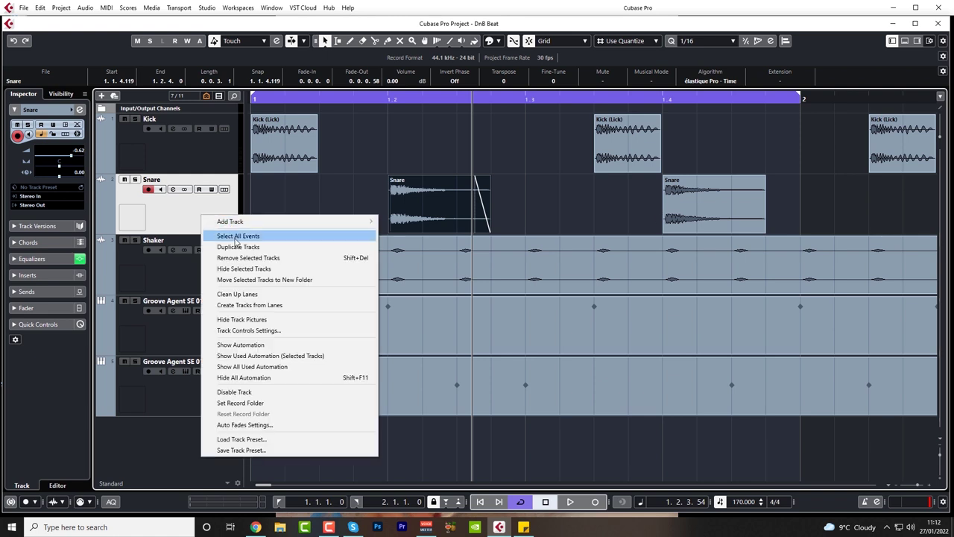
click(237, 251)
click(440, 260)
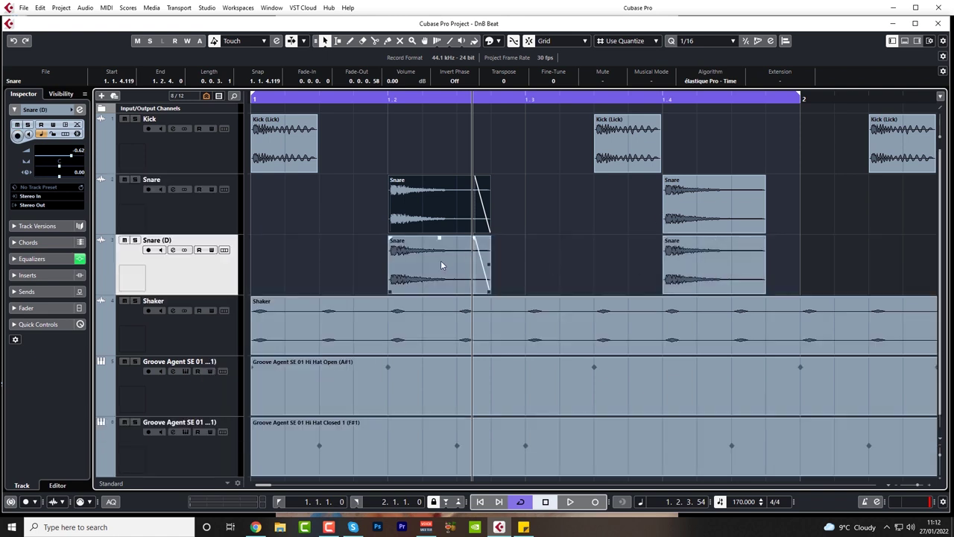
drag(430, 267, 545, 282)
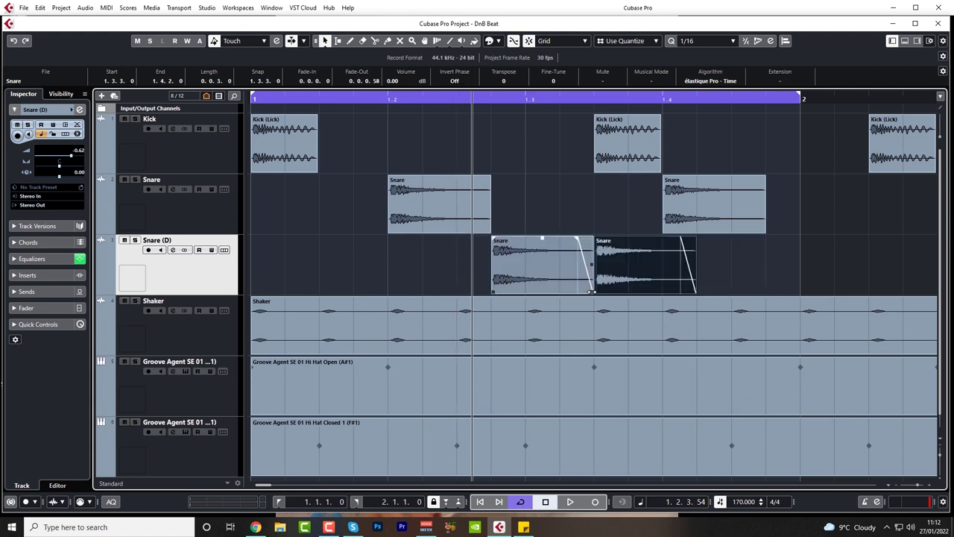
drag(634, 279, 599, 279)
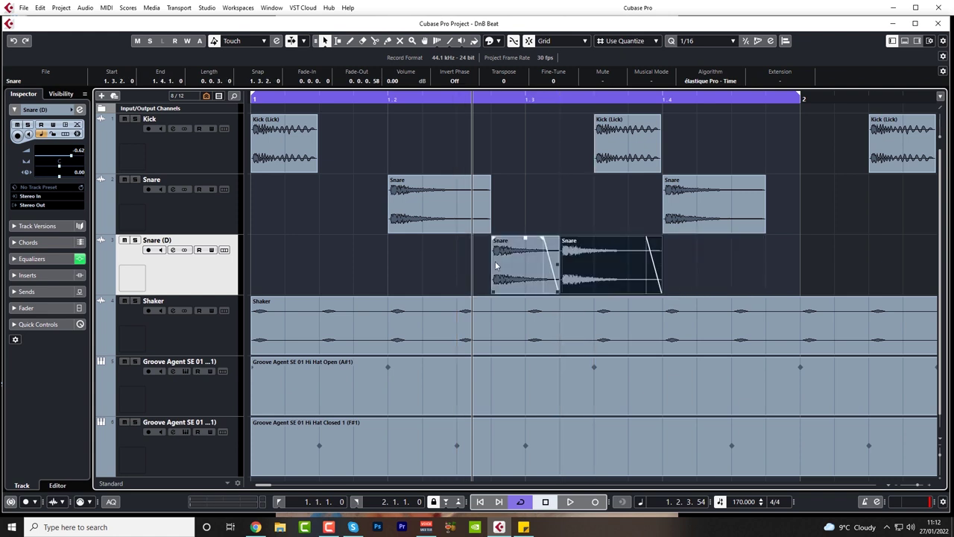
- Lower both Snare (D) ghost snares to -6.25 dB while auditioning the loop
drag(453, 261, 602, 275)
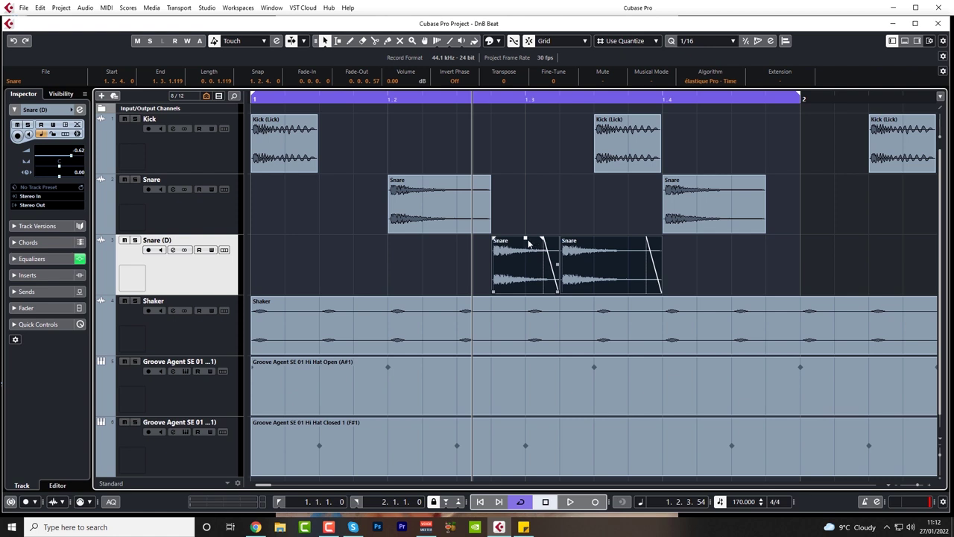
drag(525, 238, 526, 261)
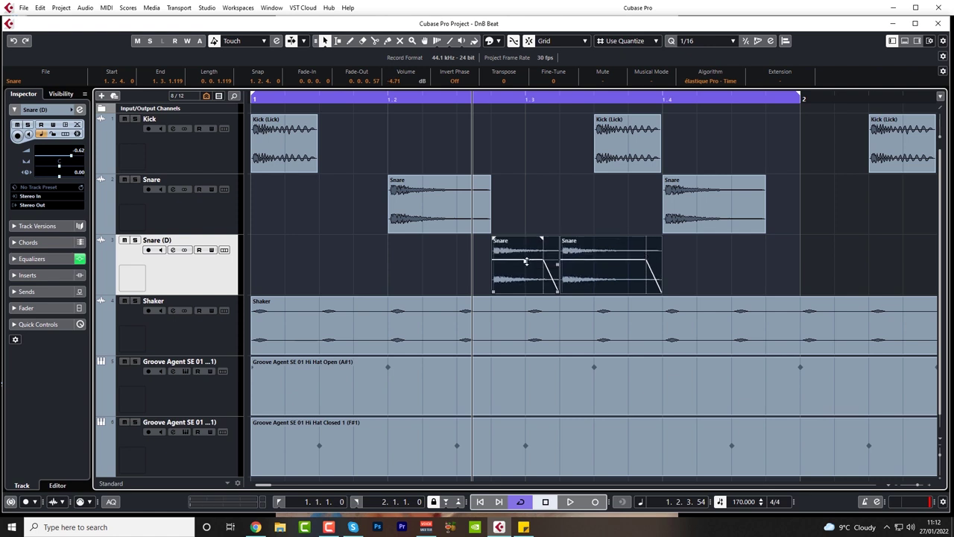
key(space)
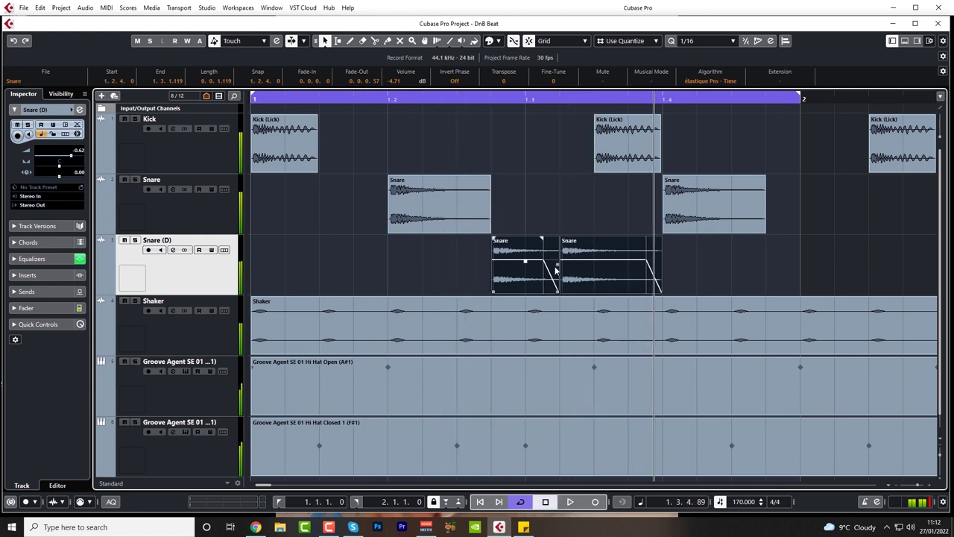
drag(526, 261, 524, 267)
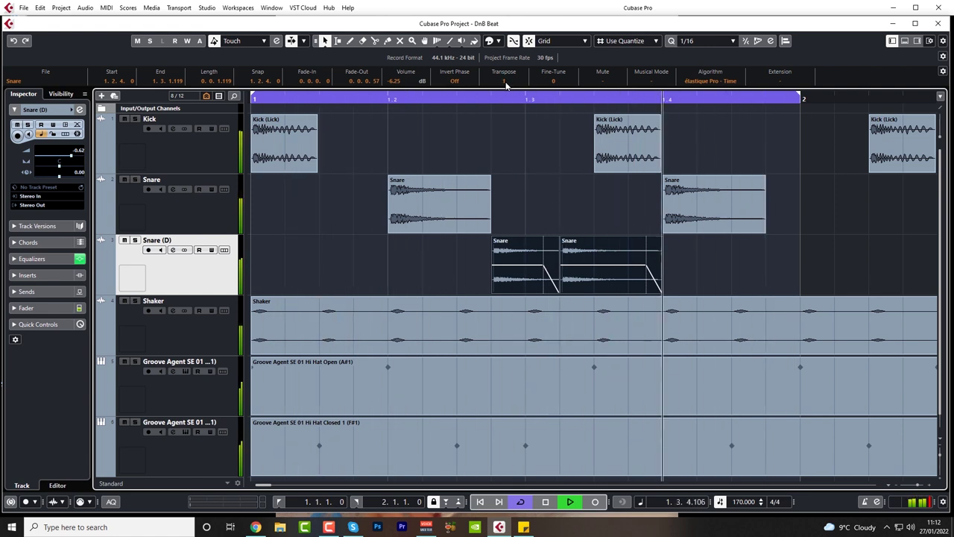
key(space)
- Pull down the volume of the first ghost snare on Snare (D)
click(697, 257)
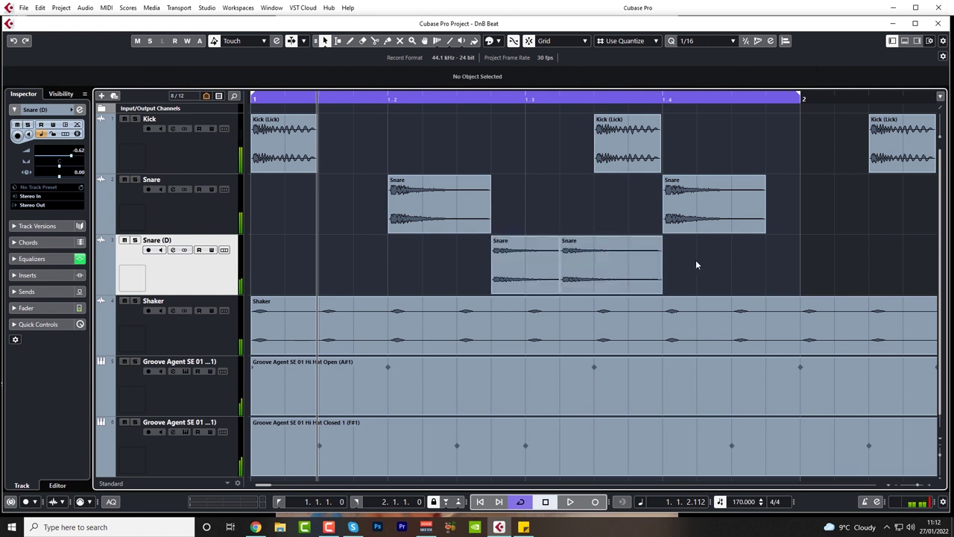
drag(525, 238, 540, 265)
key(ctrl+z)
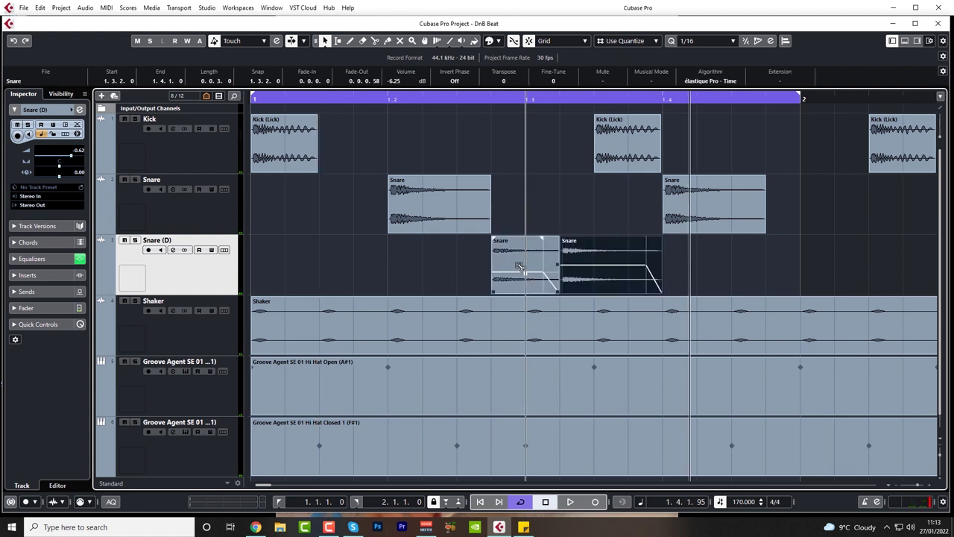
- Try a ghost snare copy near the bar's end, audition it, then delete it
drag(521, 266, 784, 278)
key(space)
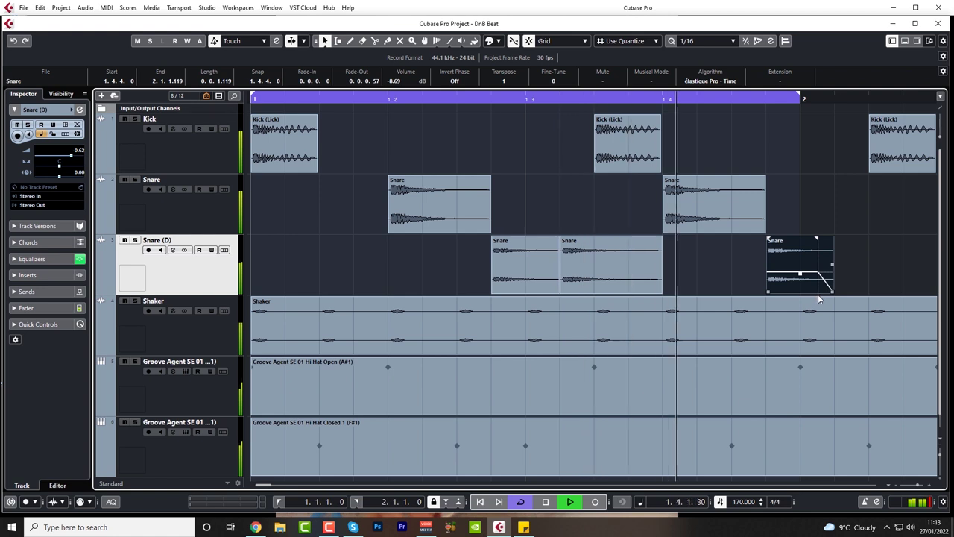
key(space)
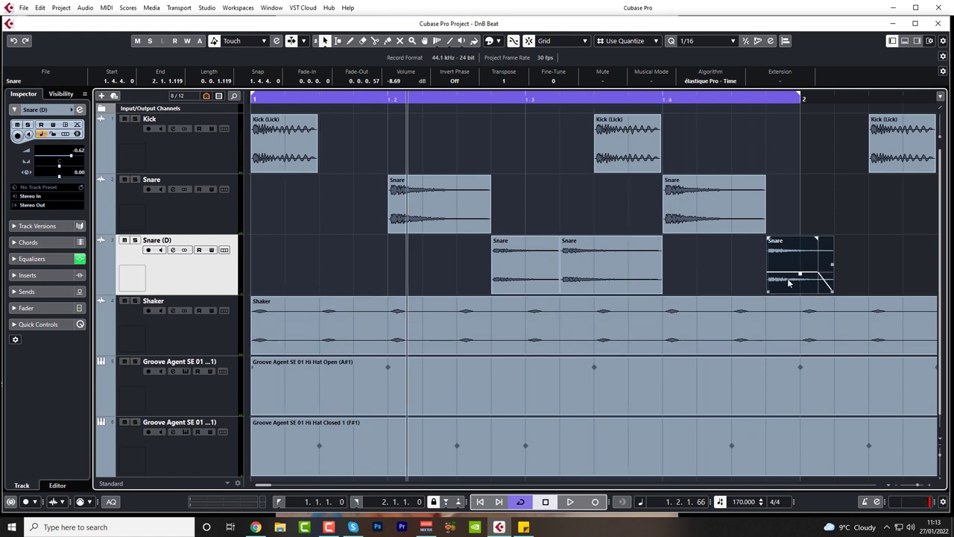
key(Delete)
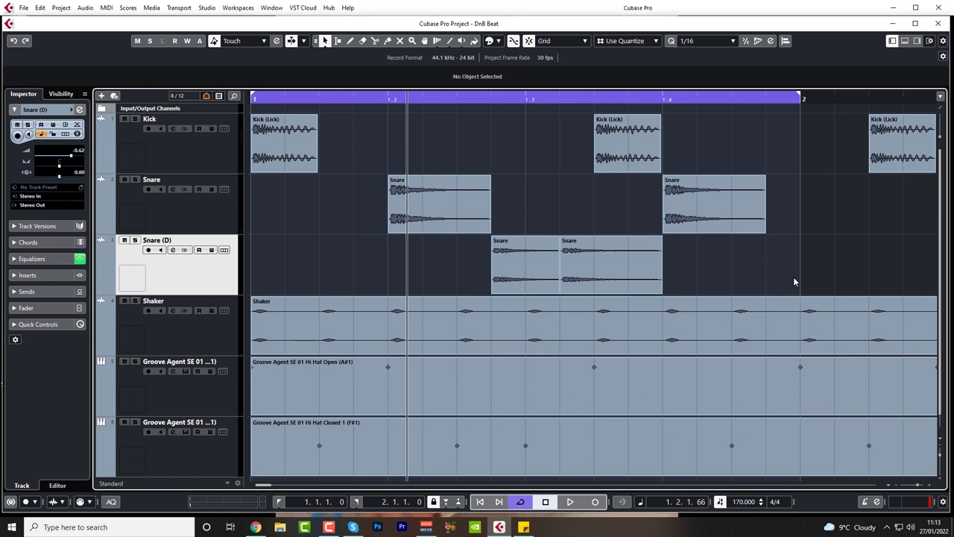
click(611, 268)
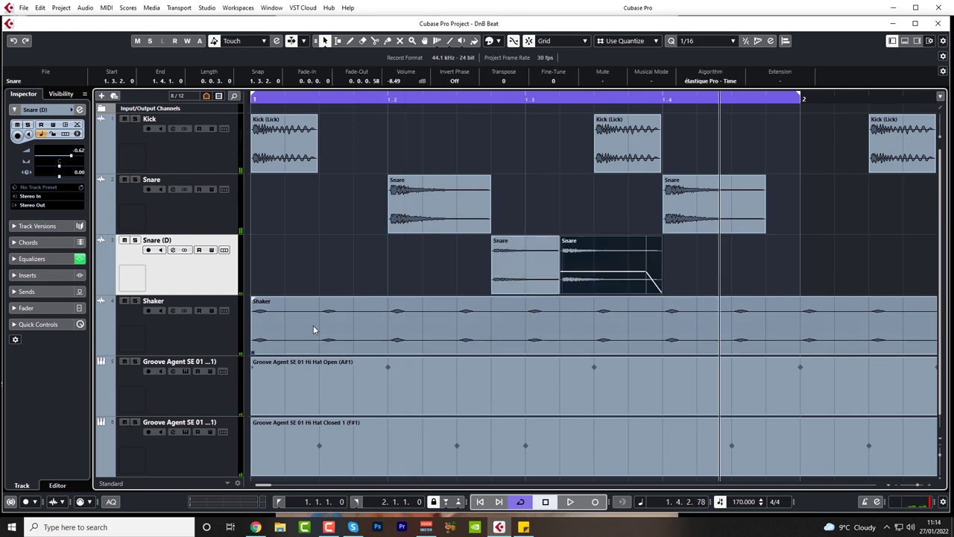
click(198, 331)
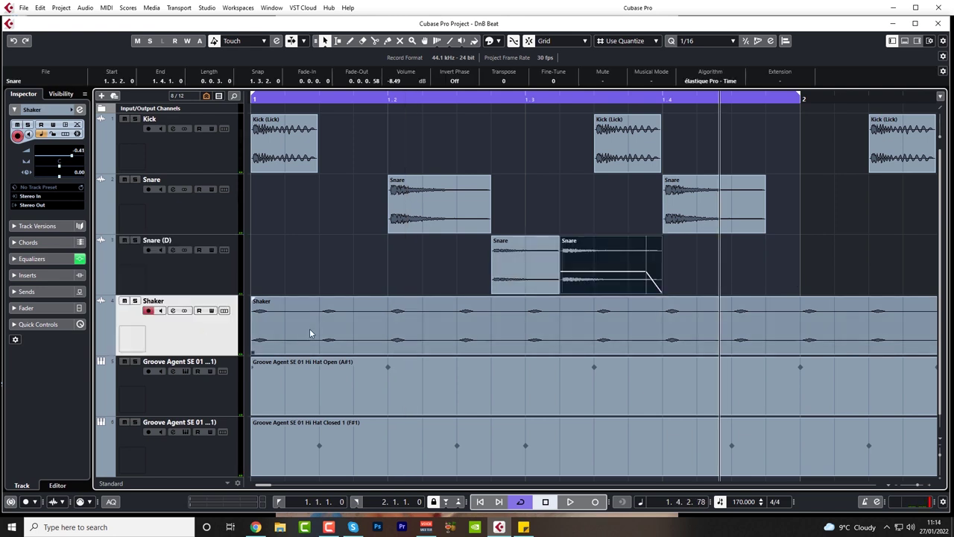
click(135, 300)
key(space)
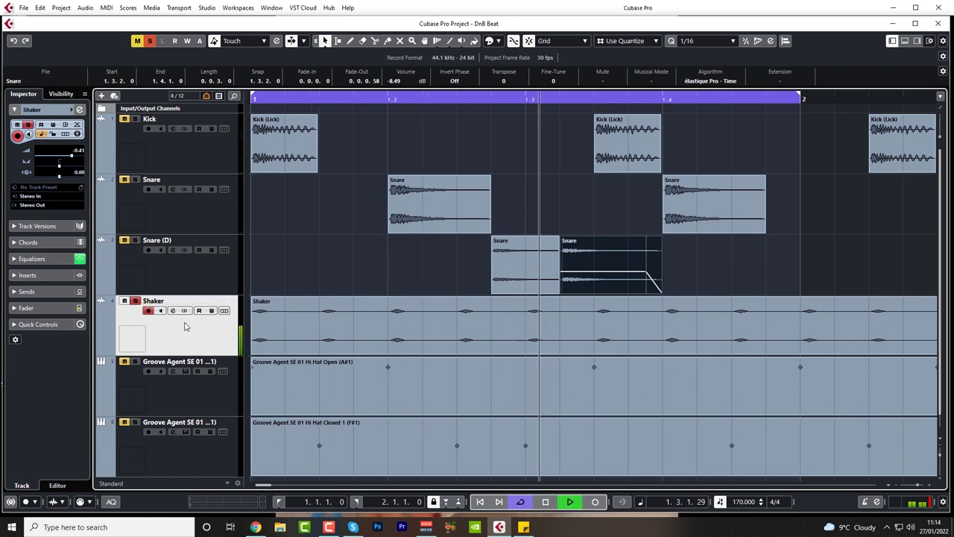
key(space)
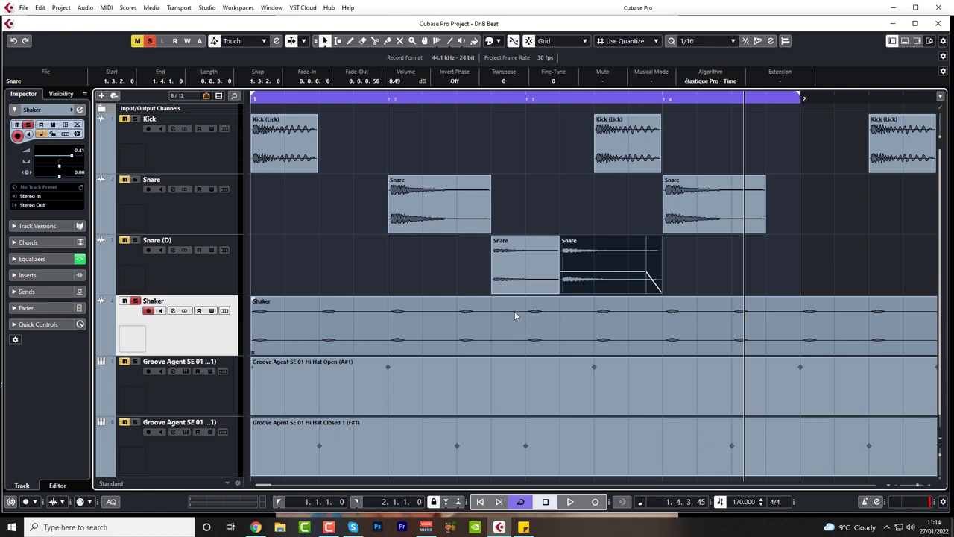
click(135, 300)
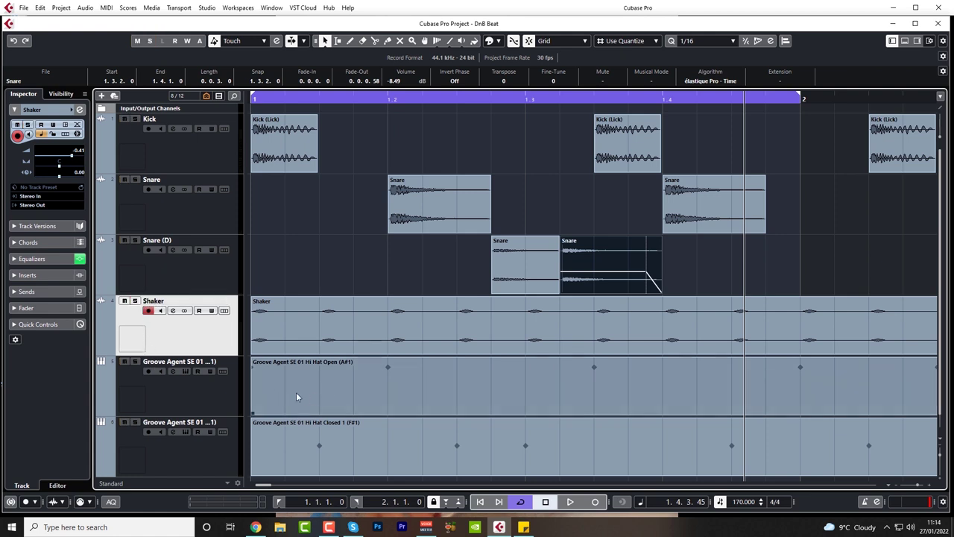
click(136, 361)
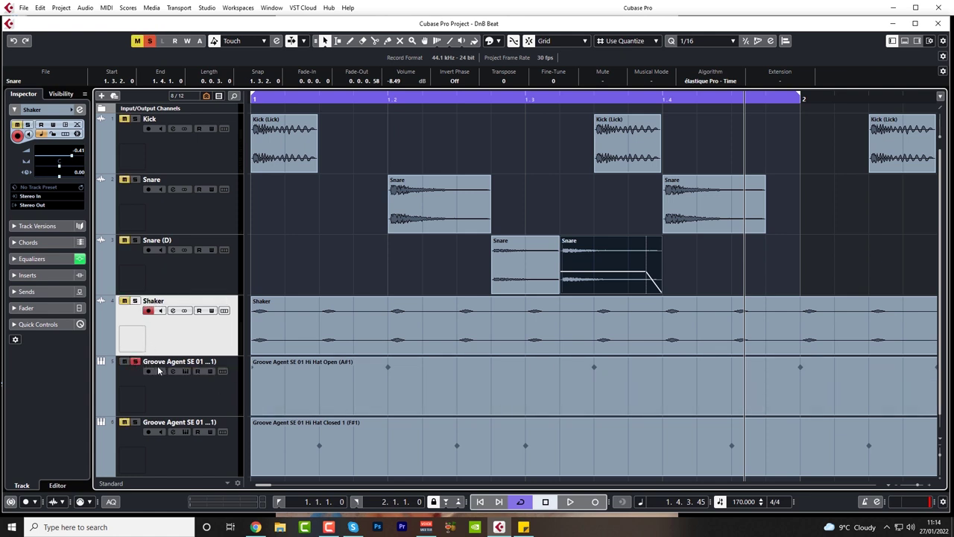
key(space)
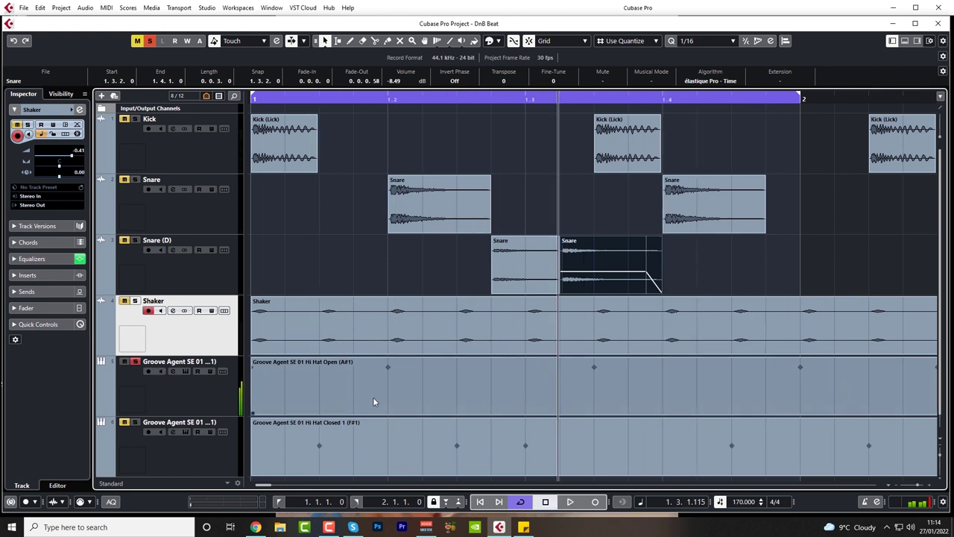
key(space)
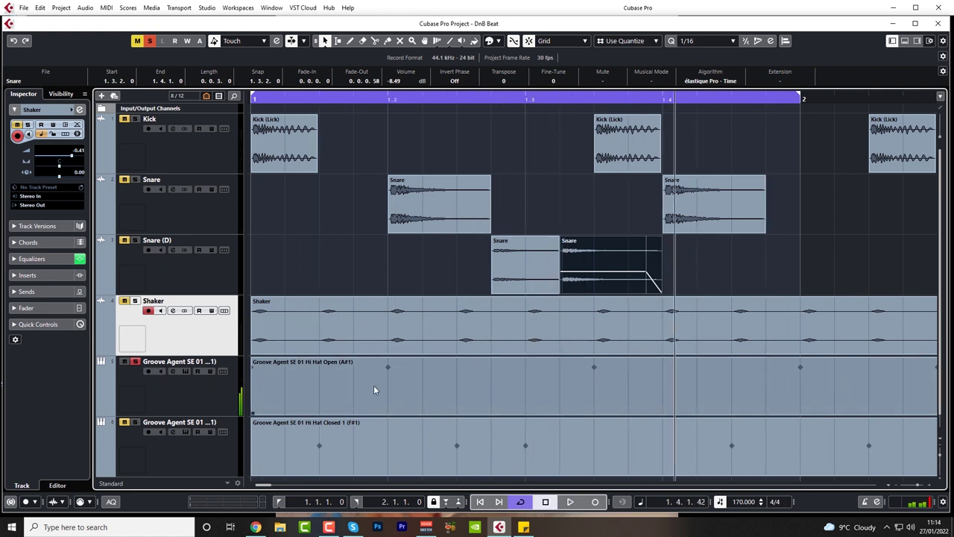
click(135, 422)
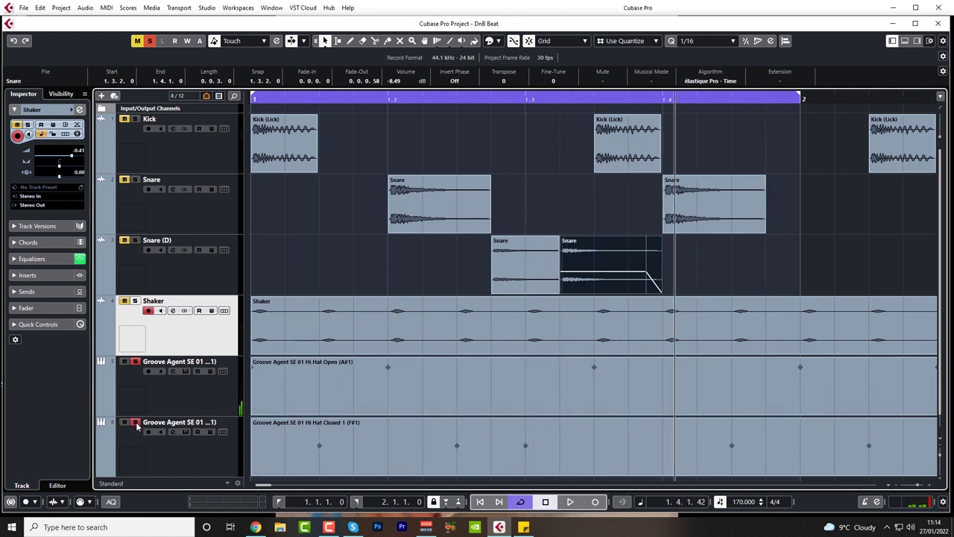
click(135, 362)
key(space)
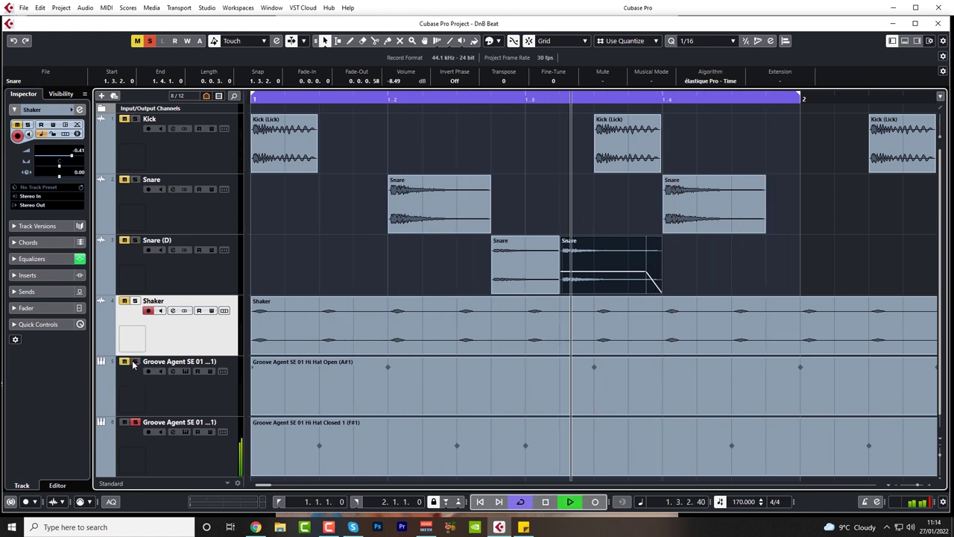
key(space)
click(135, 422)
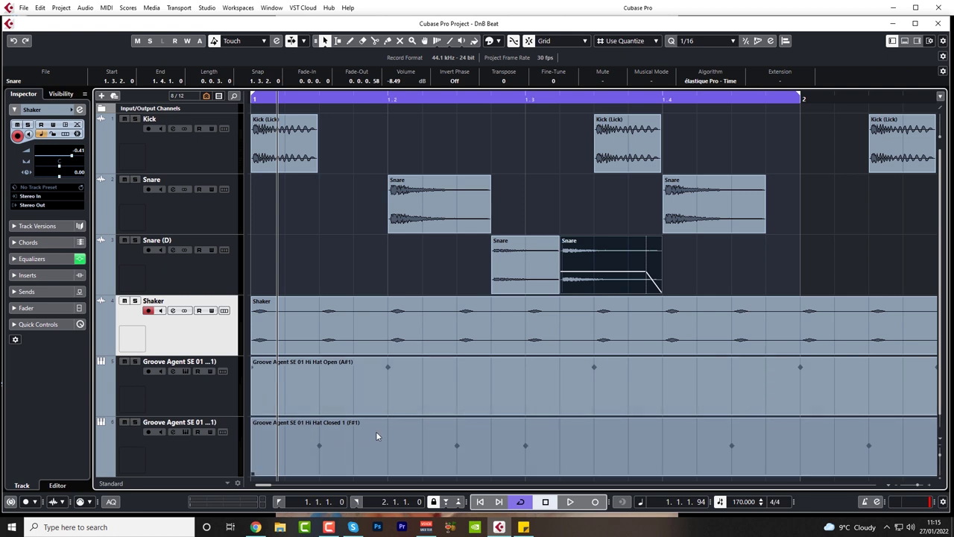
- Solo the Shaker, open hi-hat and closed hi-hat tracks and play them together
click(379, 324)
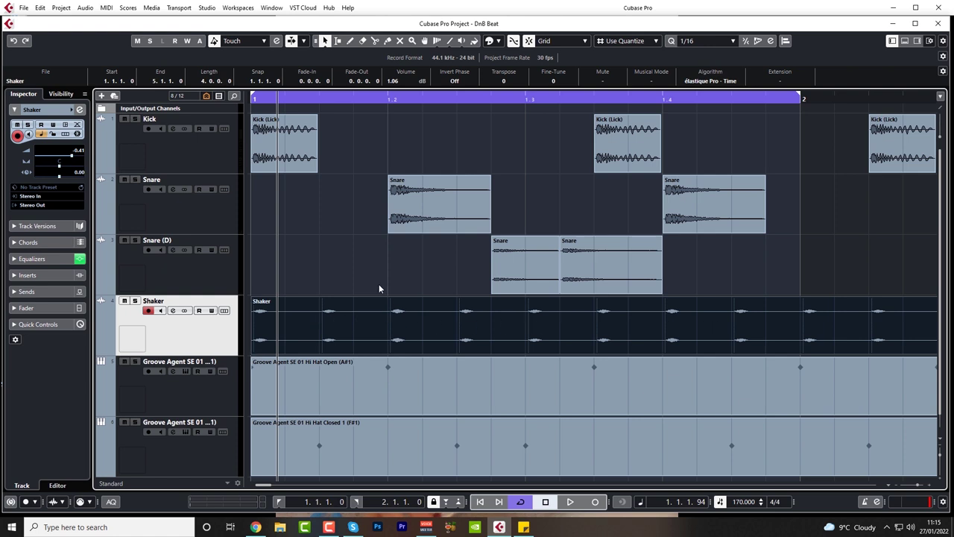
key(space)
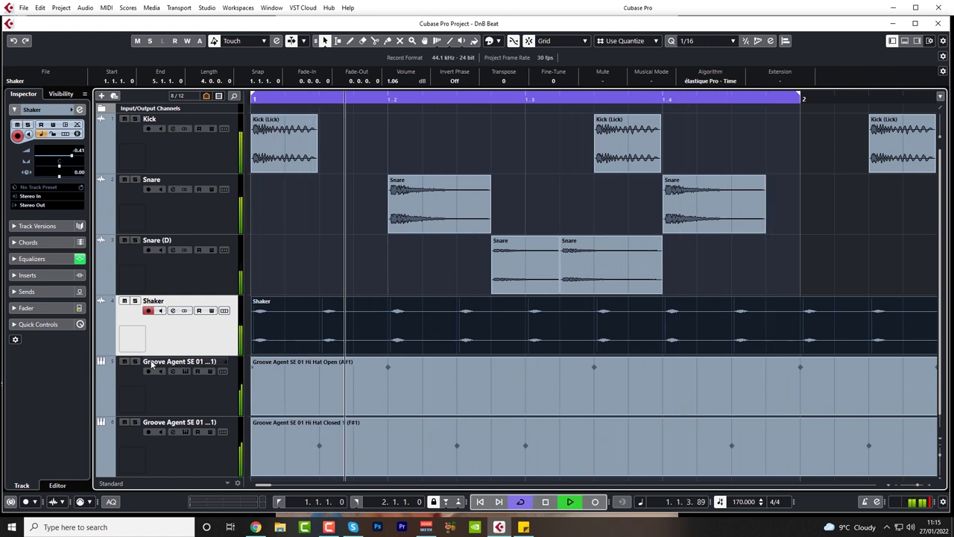
click(135, 300)
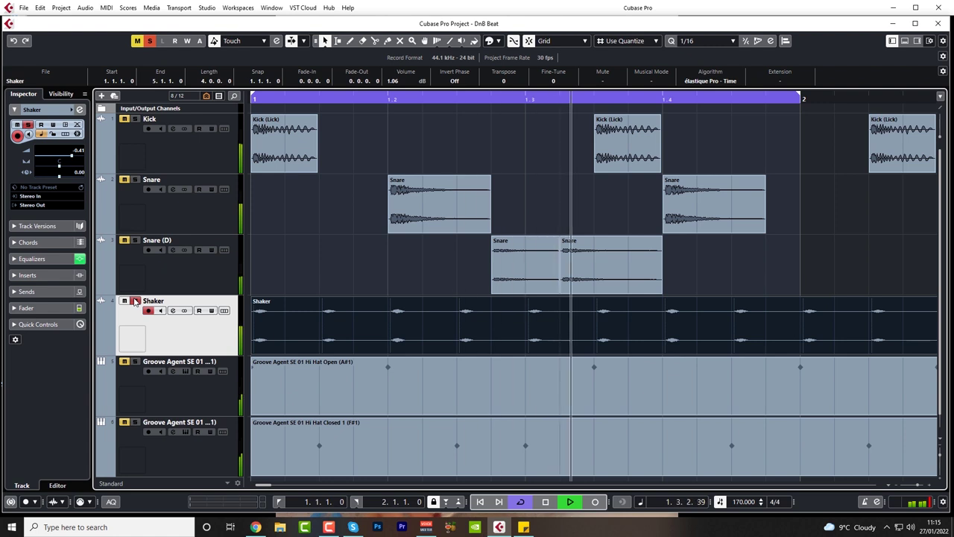
key(space)
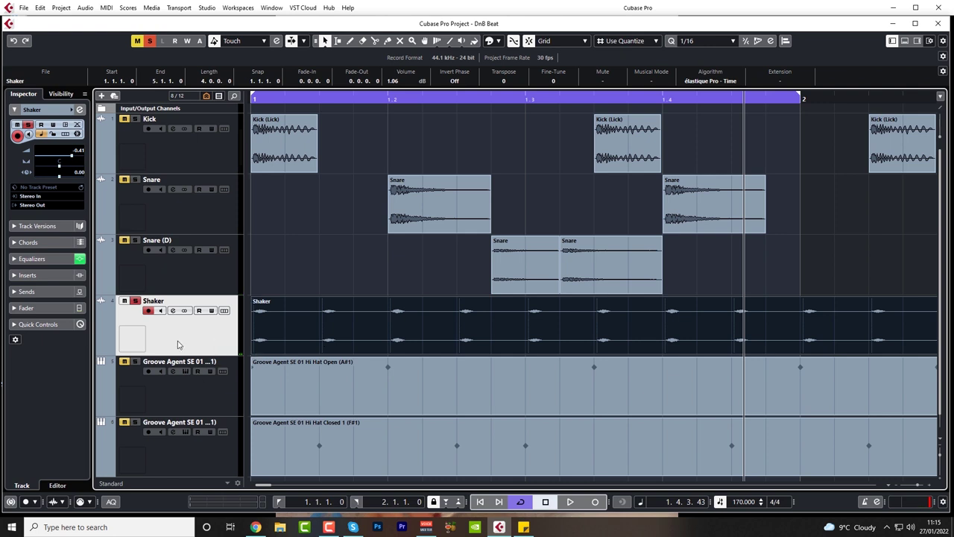
click(135, 301)
click(135, 300)
key(space)
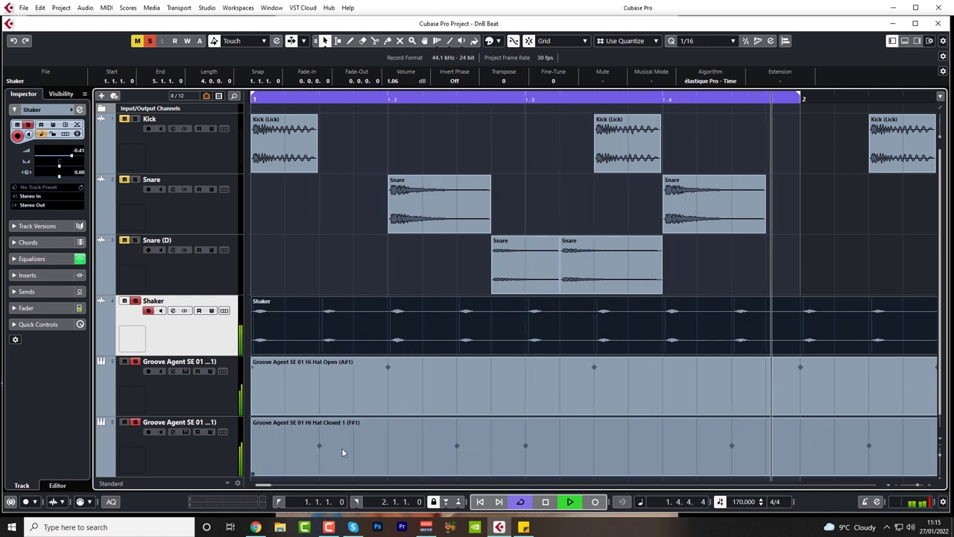
key(space)
- Add a quiet ghost kick copy before beat two on the Kick track and select it
click(352, 384)
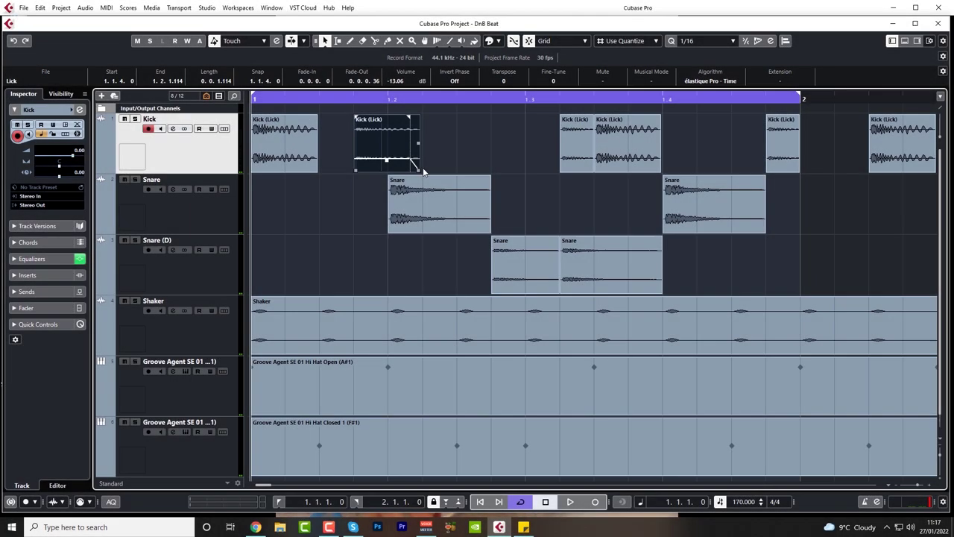
drag(352, 134, 605, 146)
drag(470, 266, 609, 291)
click(460, 271)
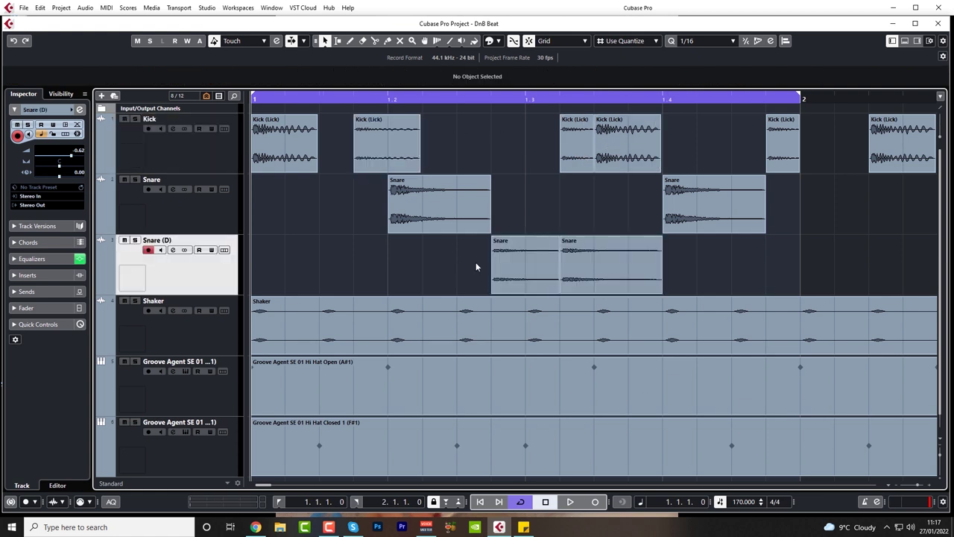
click(388, 158)
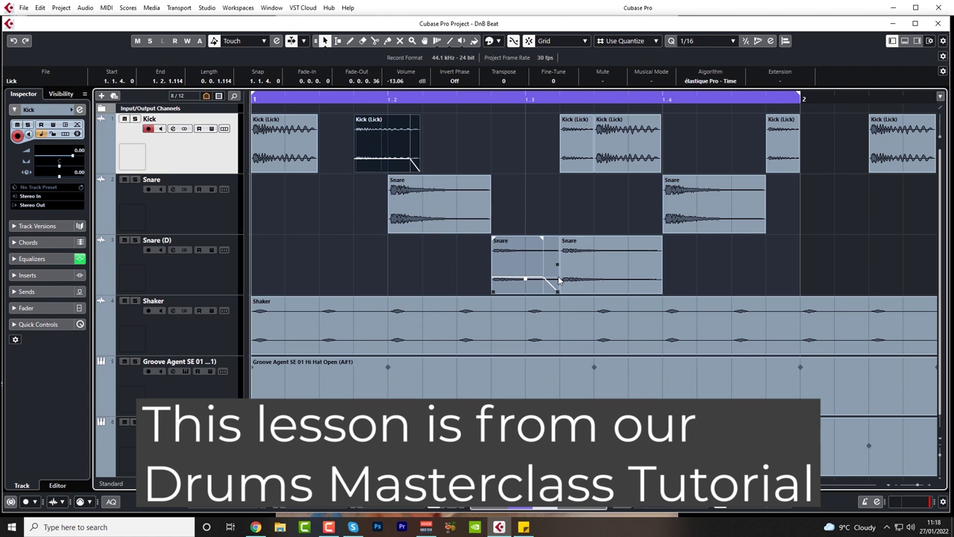
key(space)
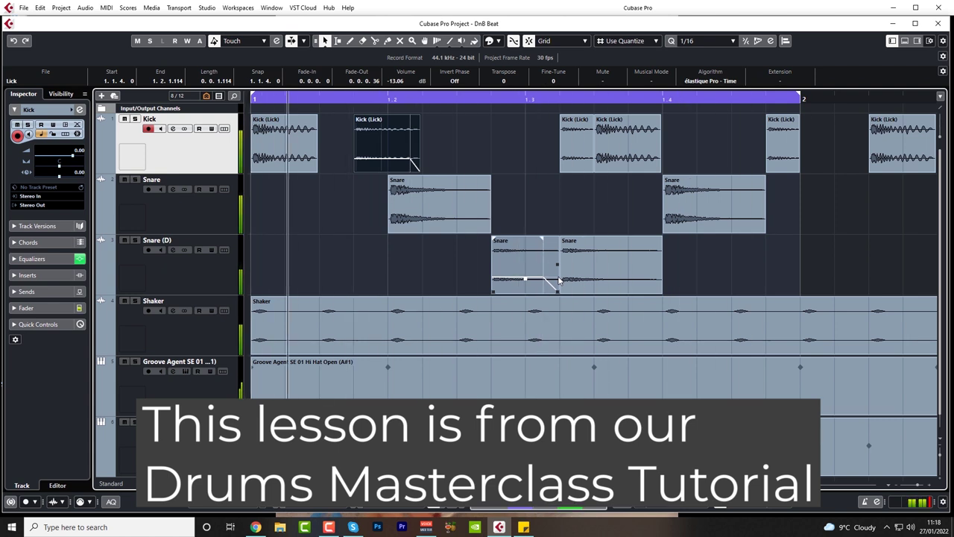